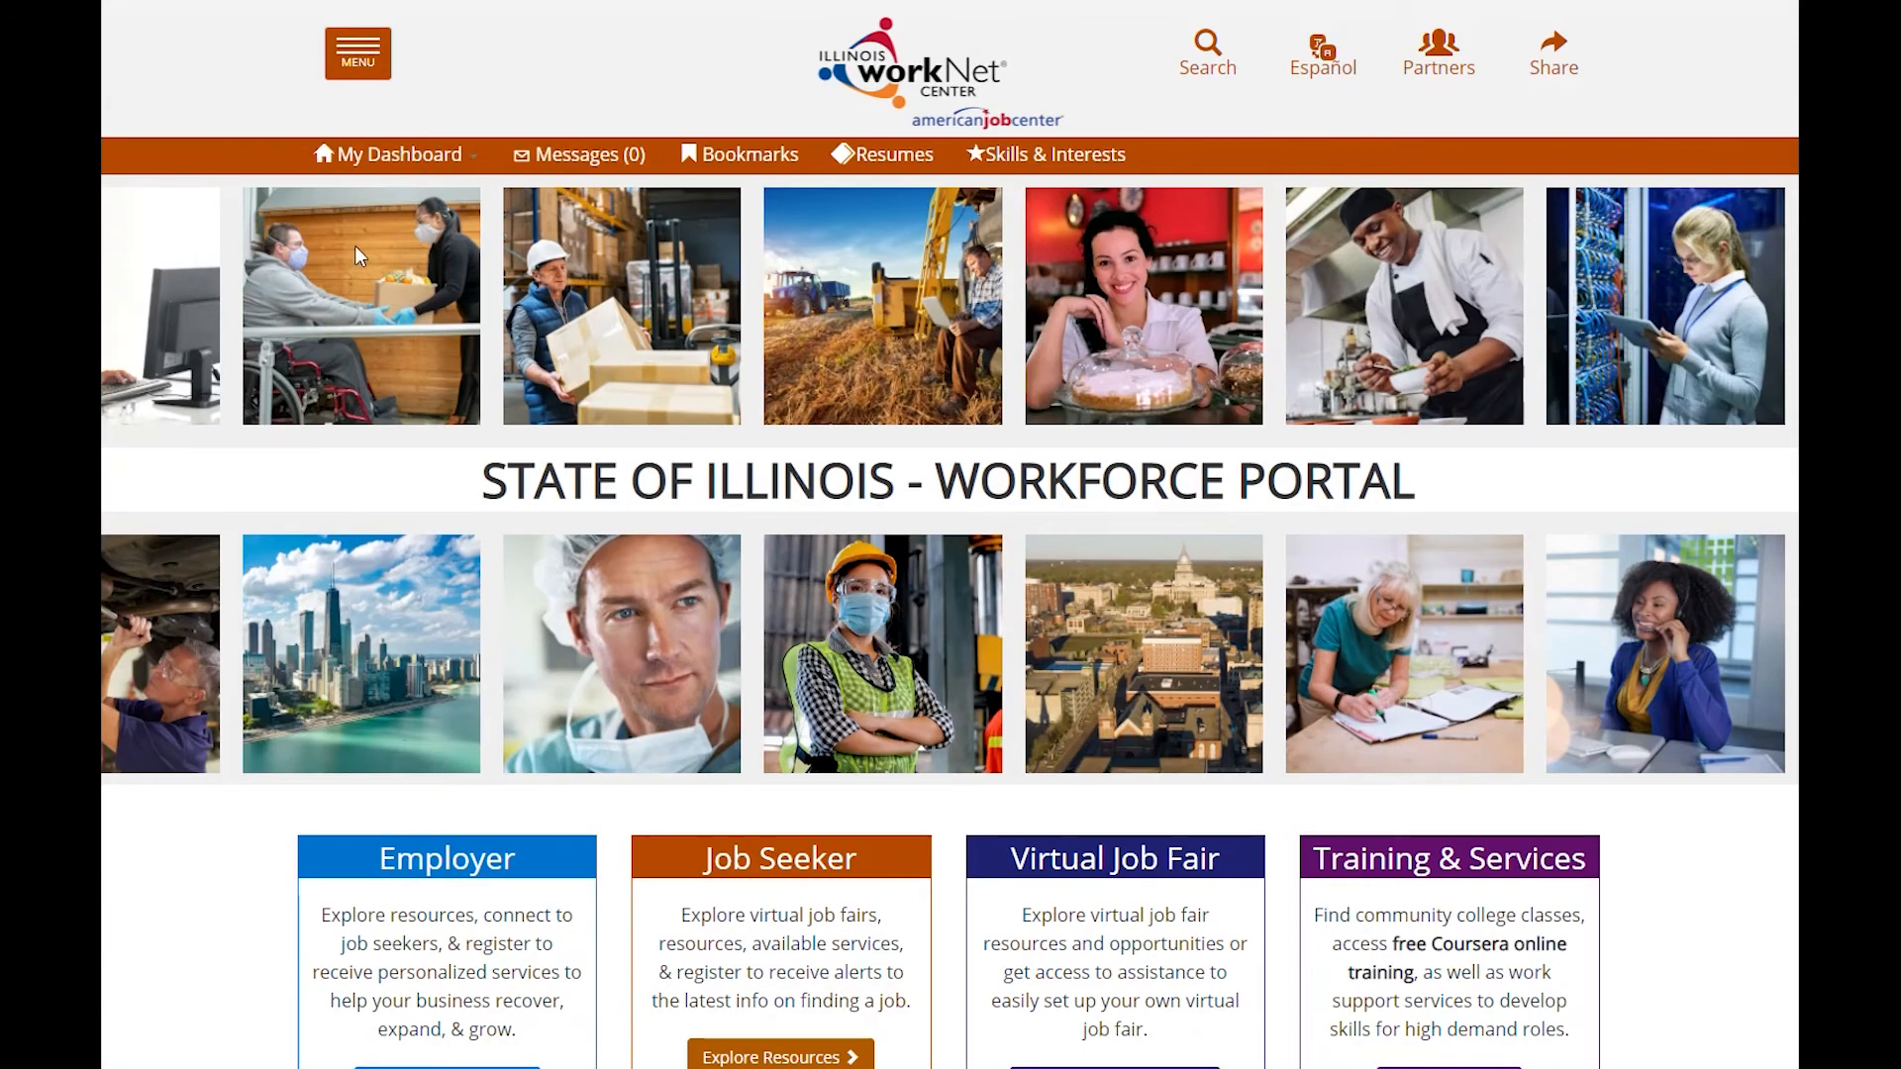
Step: Open the Illinois workNet Service Finder and go to its page for adding or editing locations
click(380, 56)
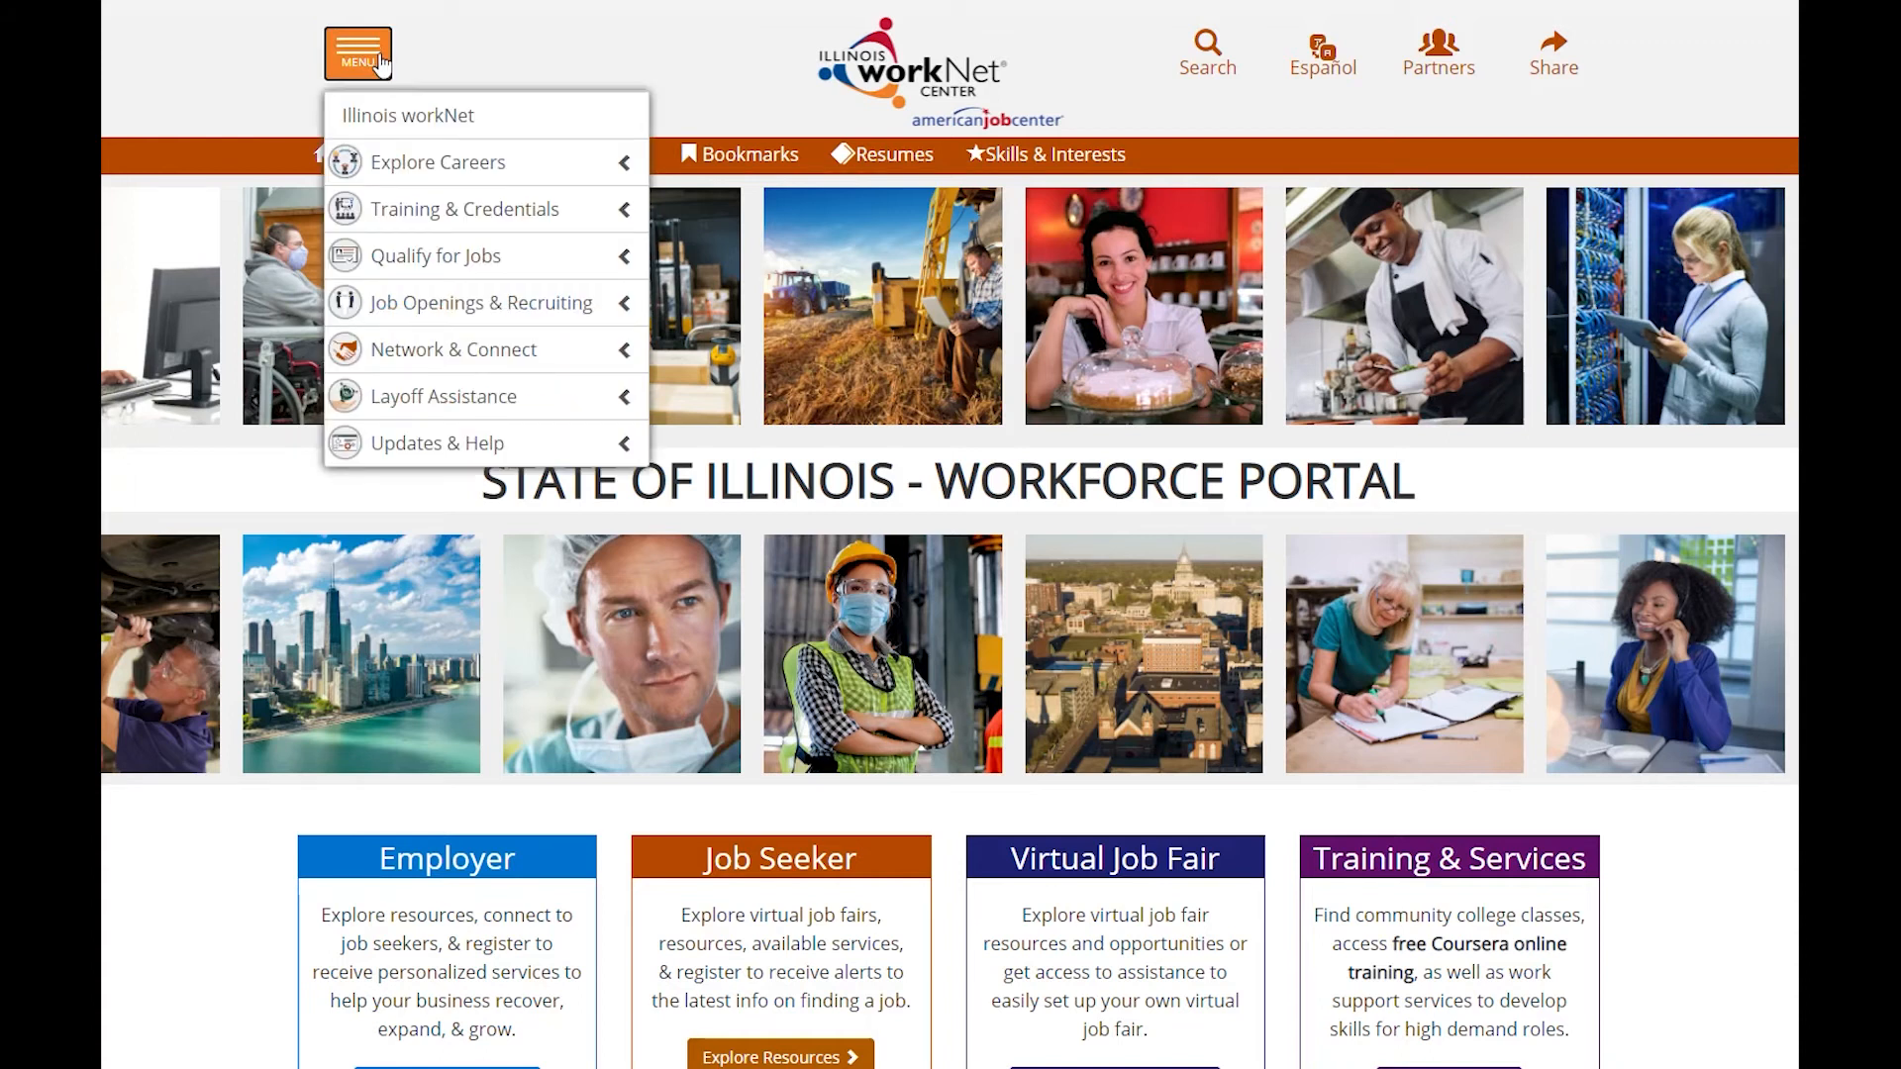
click(624, 356)
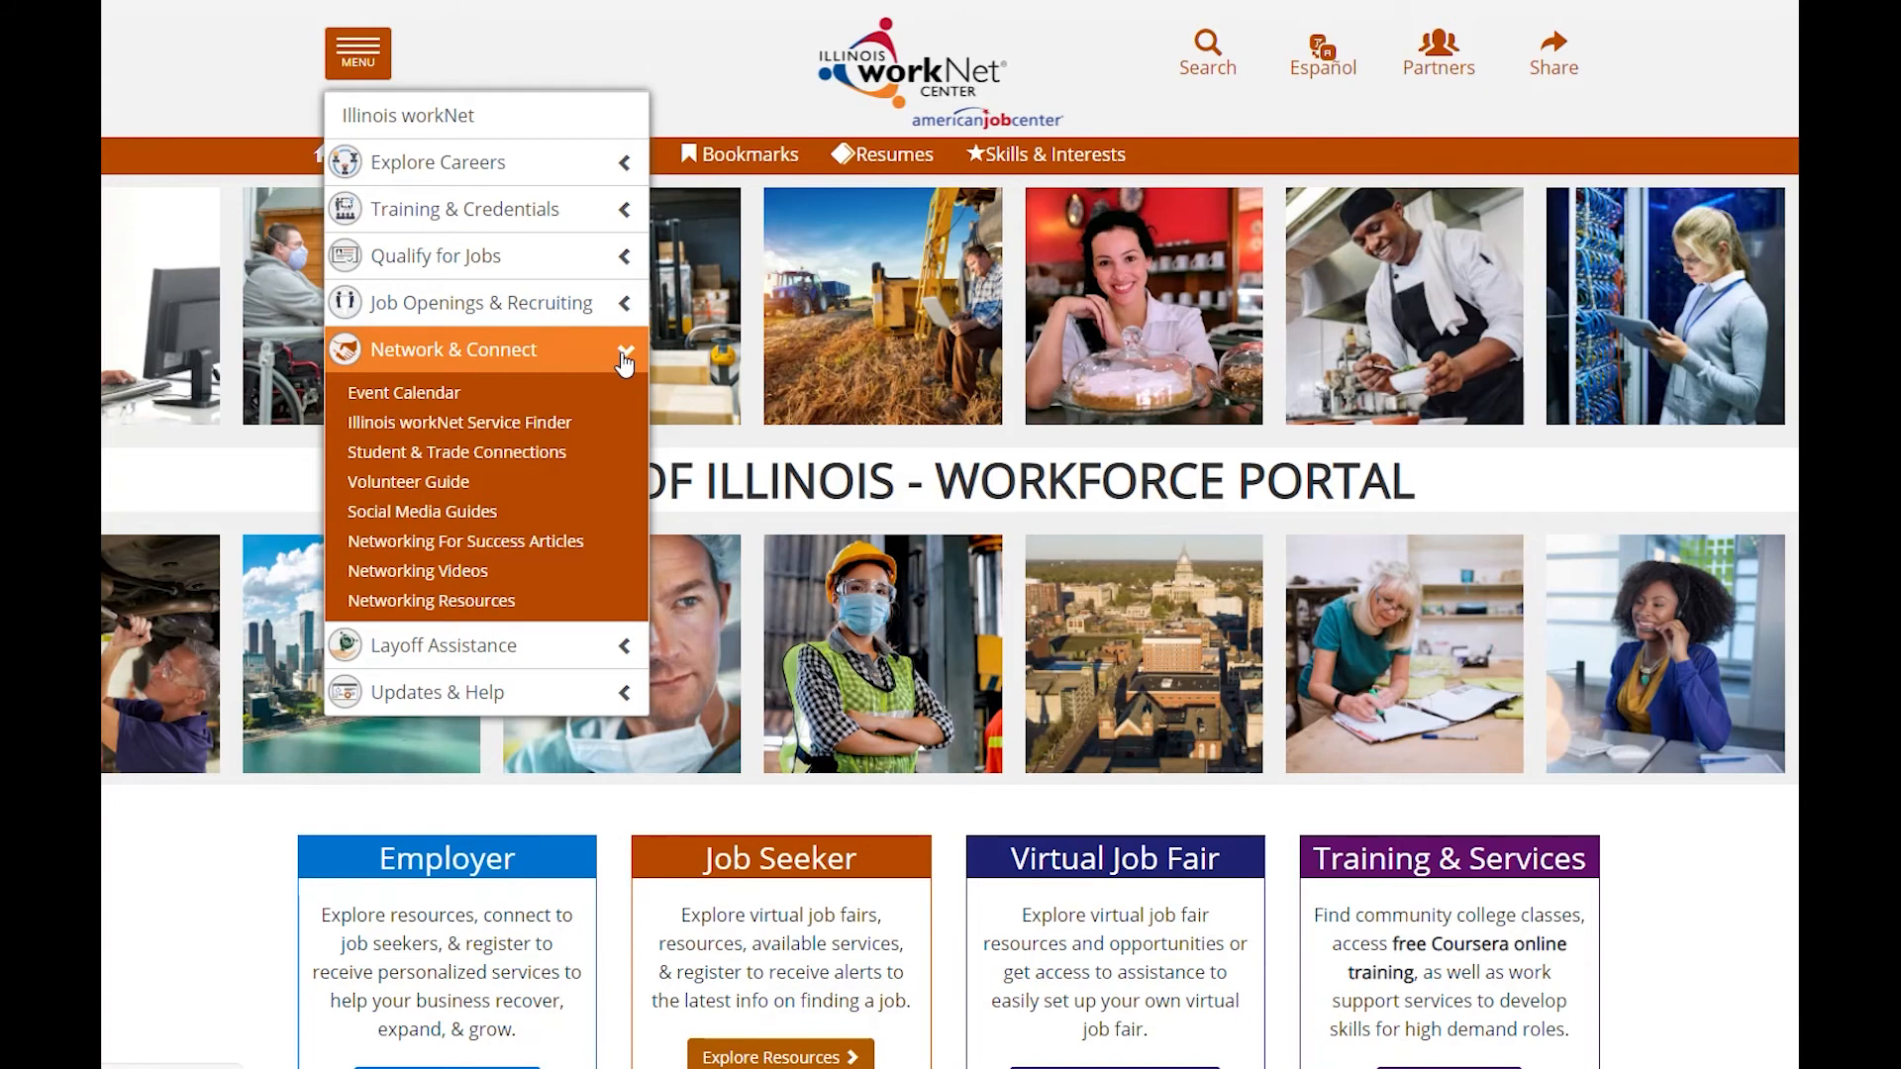
click(591, 426)
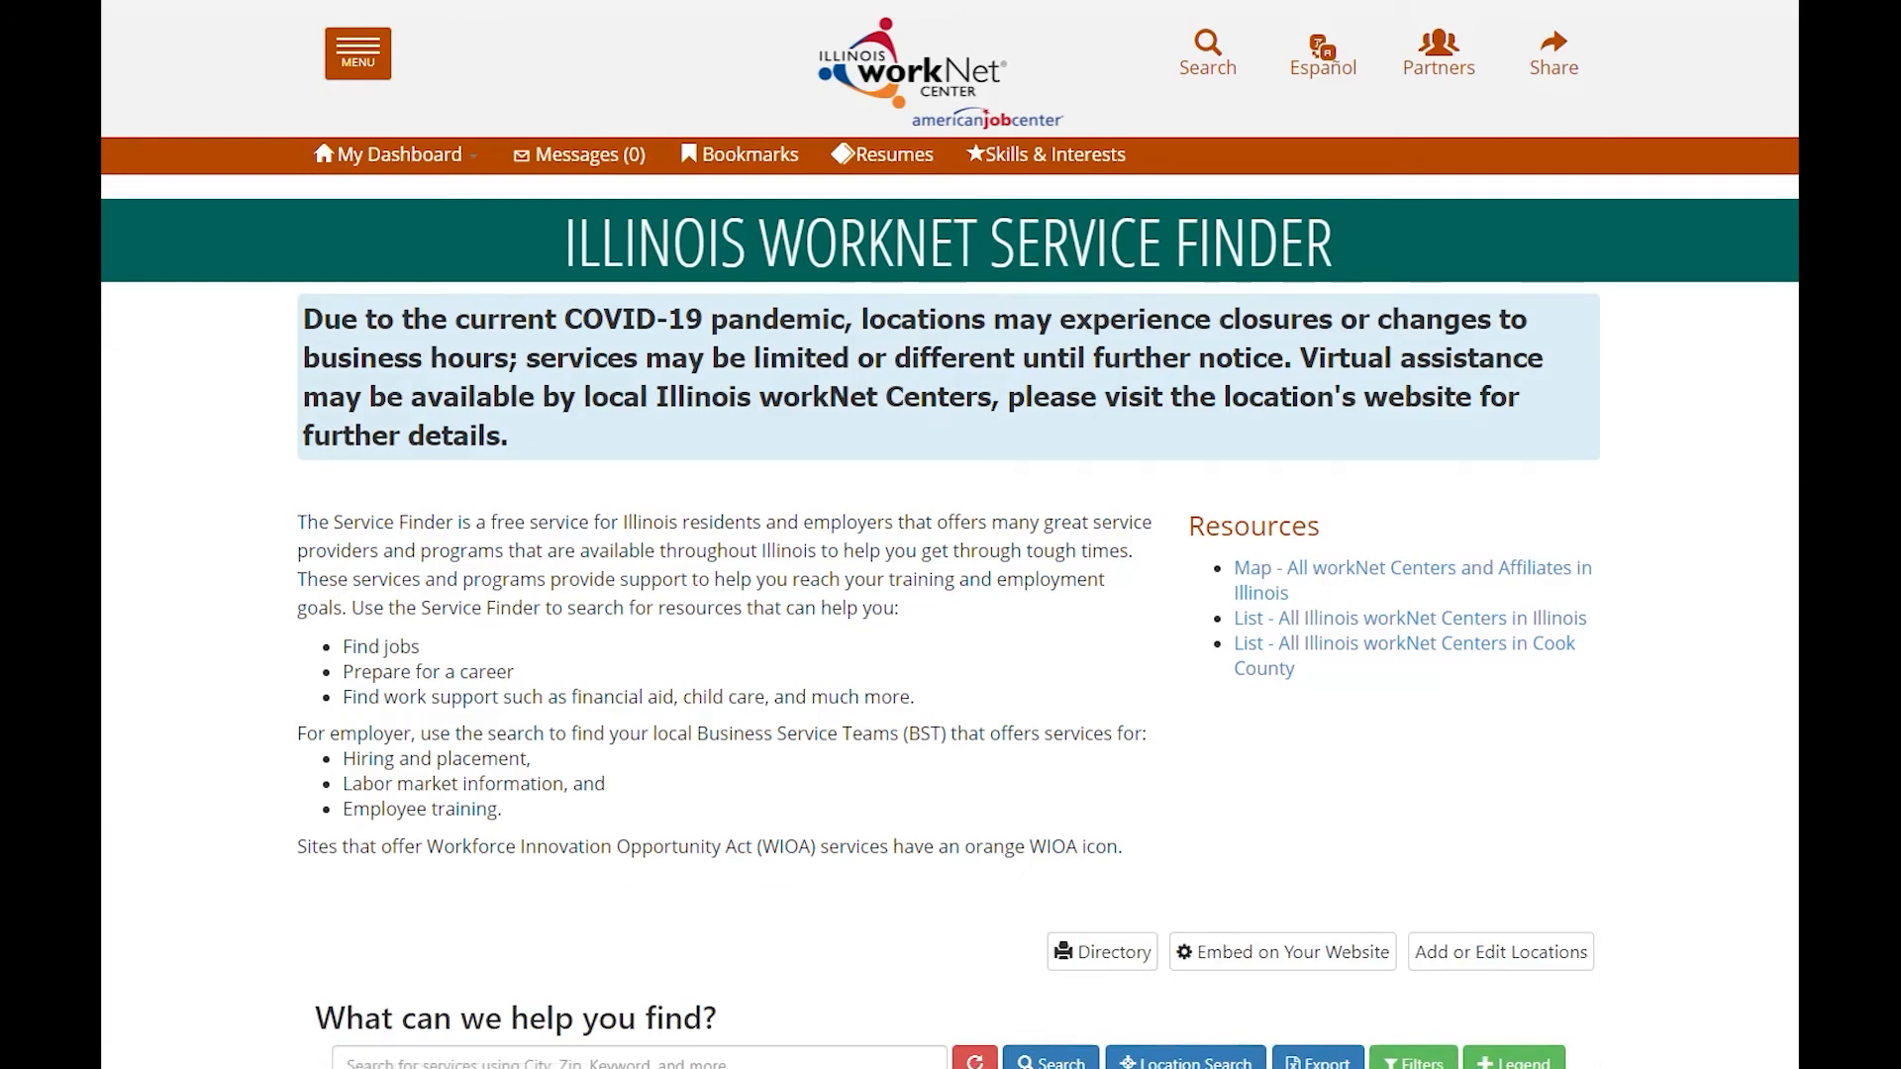
scroll(950, 594, down, 7)
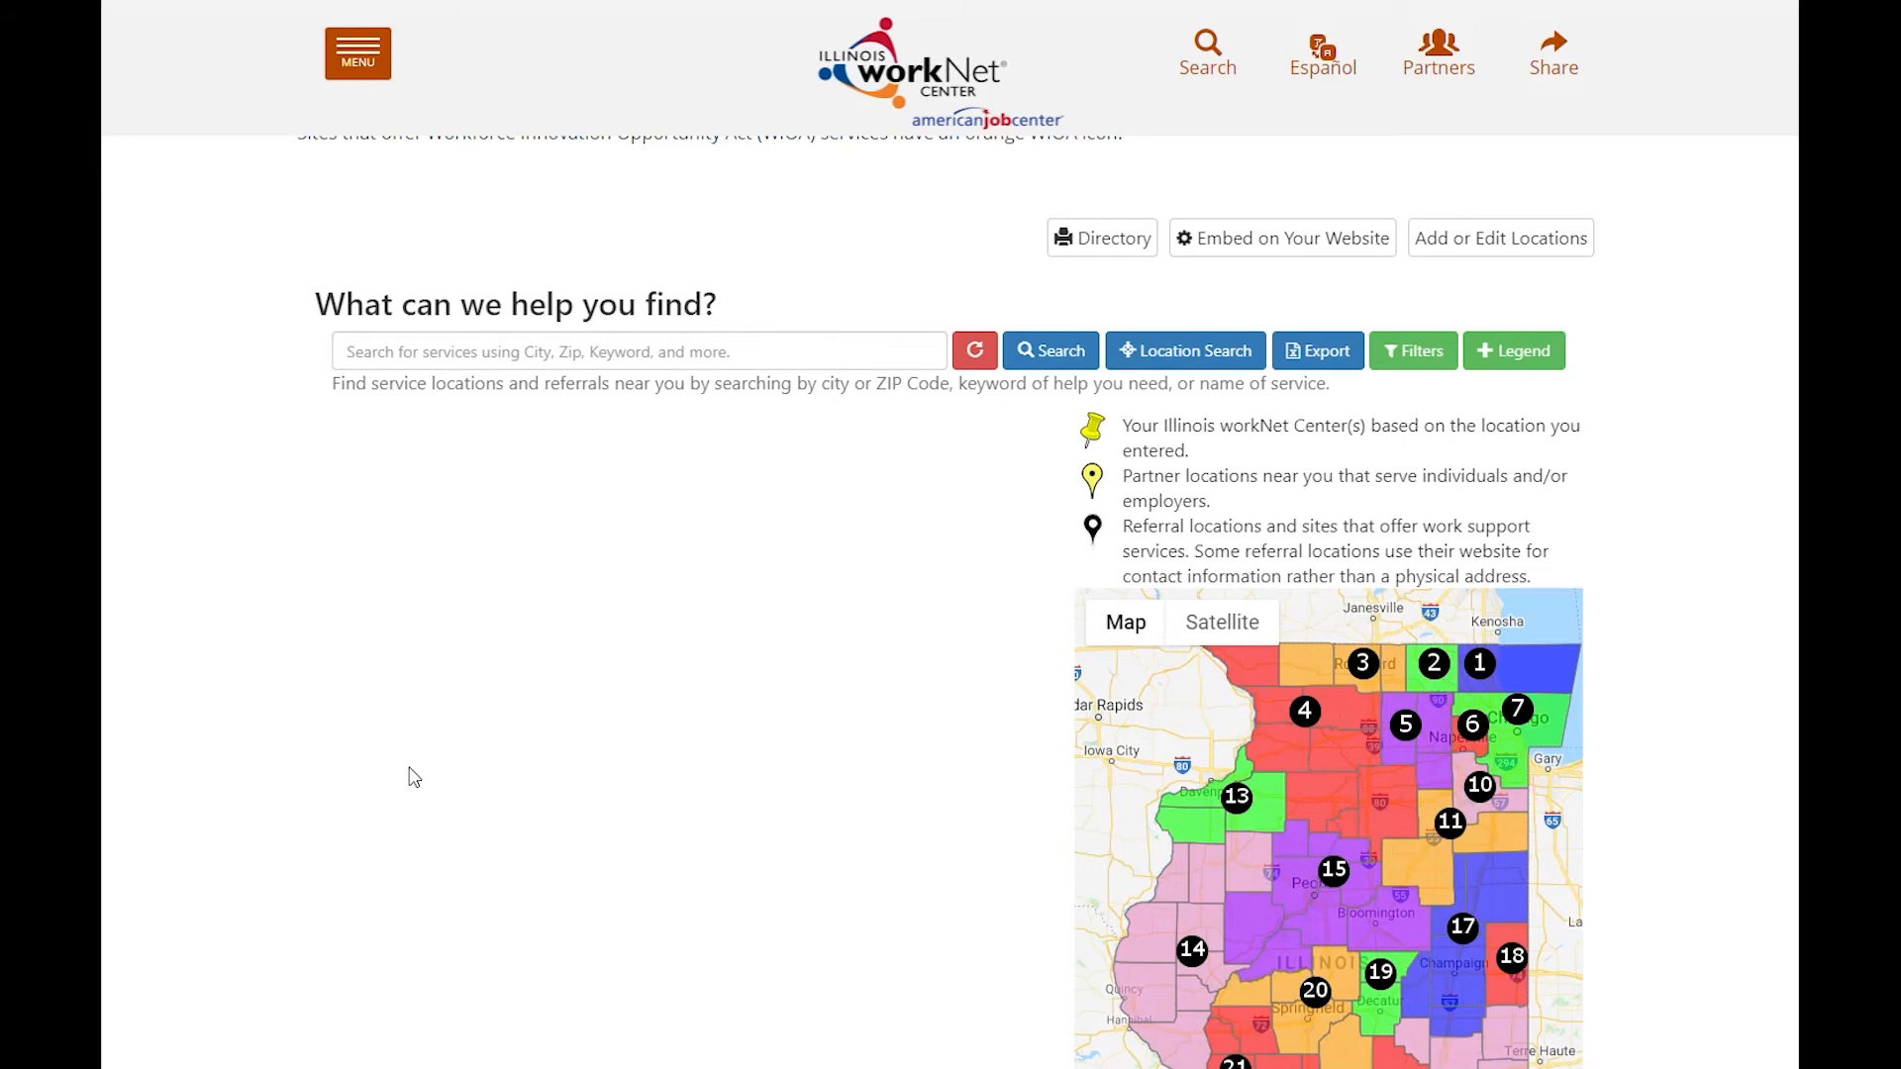
click(1465, 255)
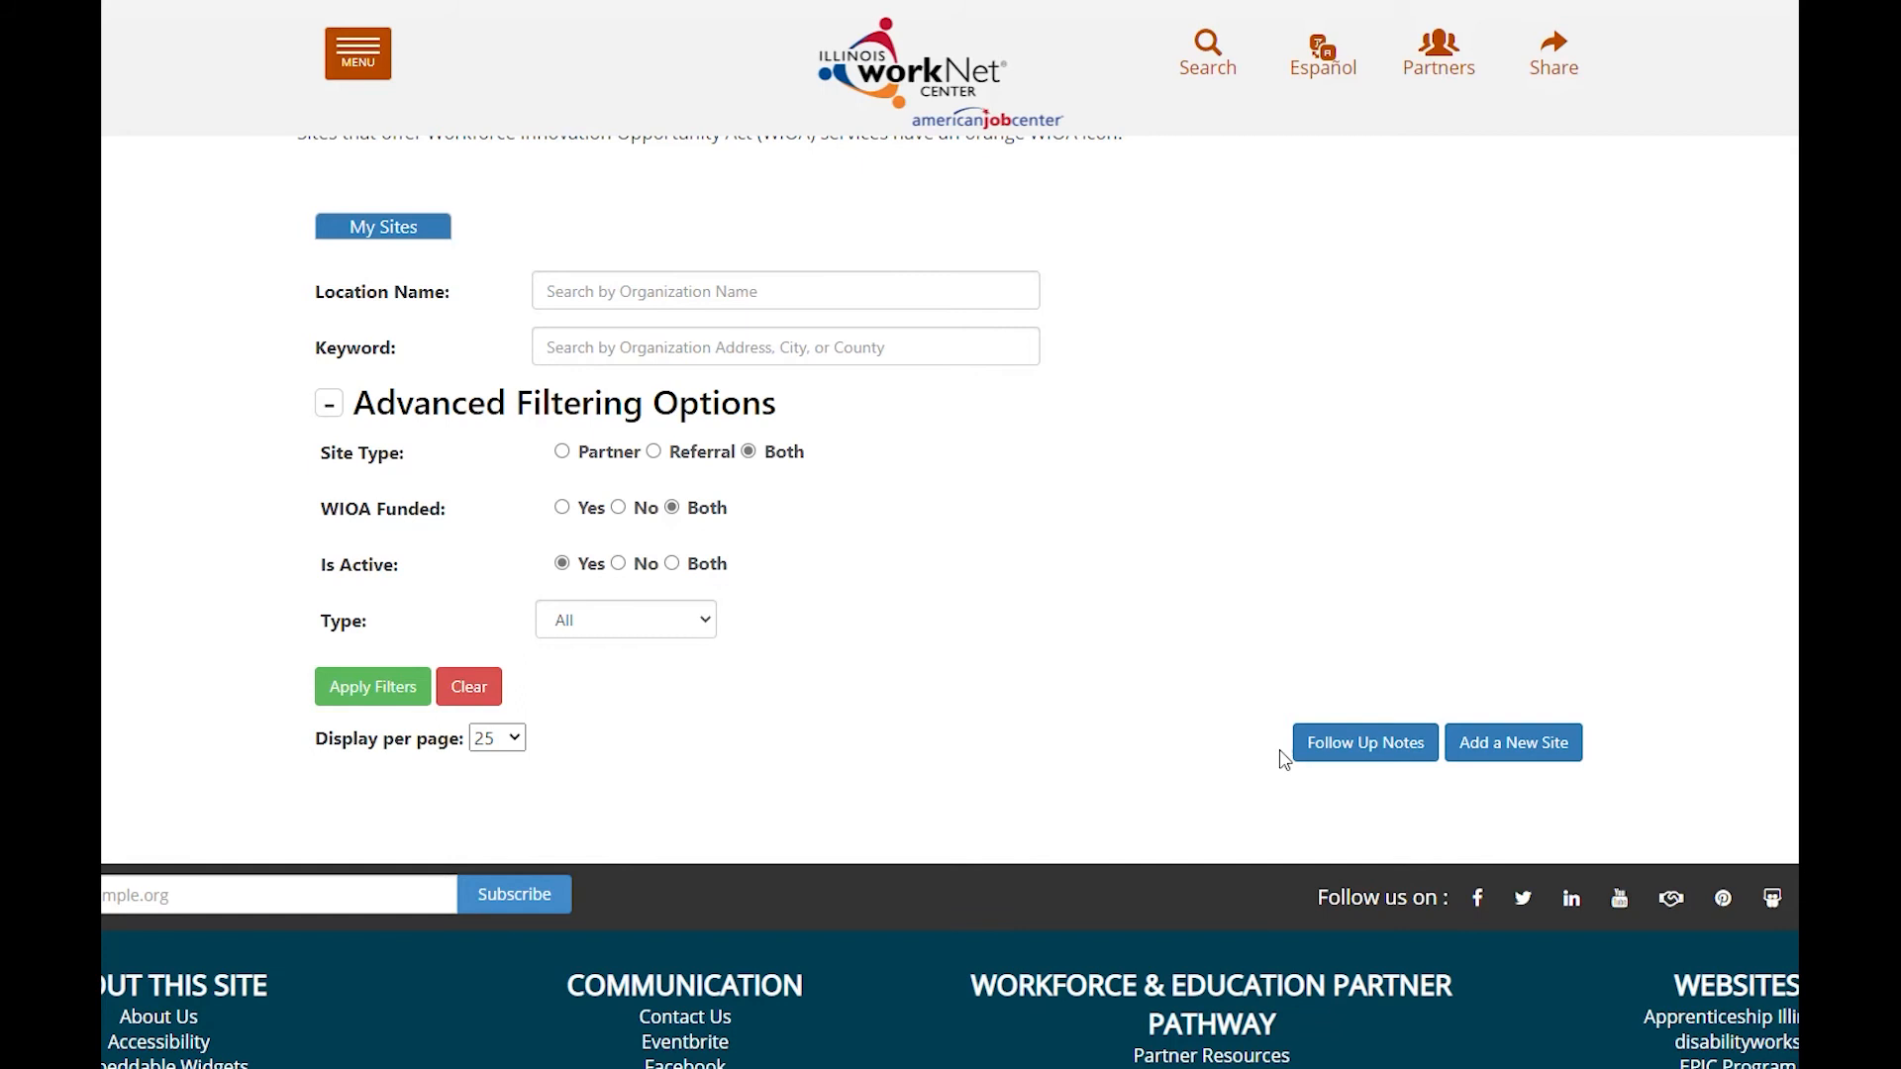
Step: Start a new site, check for an existing location named Ricky's Ricardo in Elgin, IL, and indicate that the site is not listed
click(1522, 761)
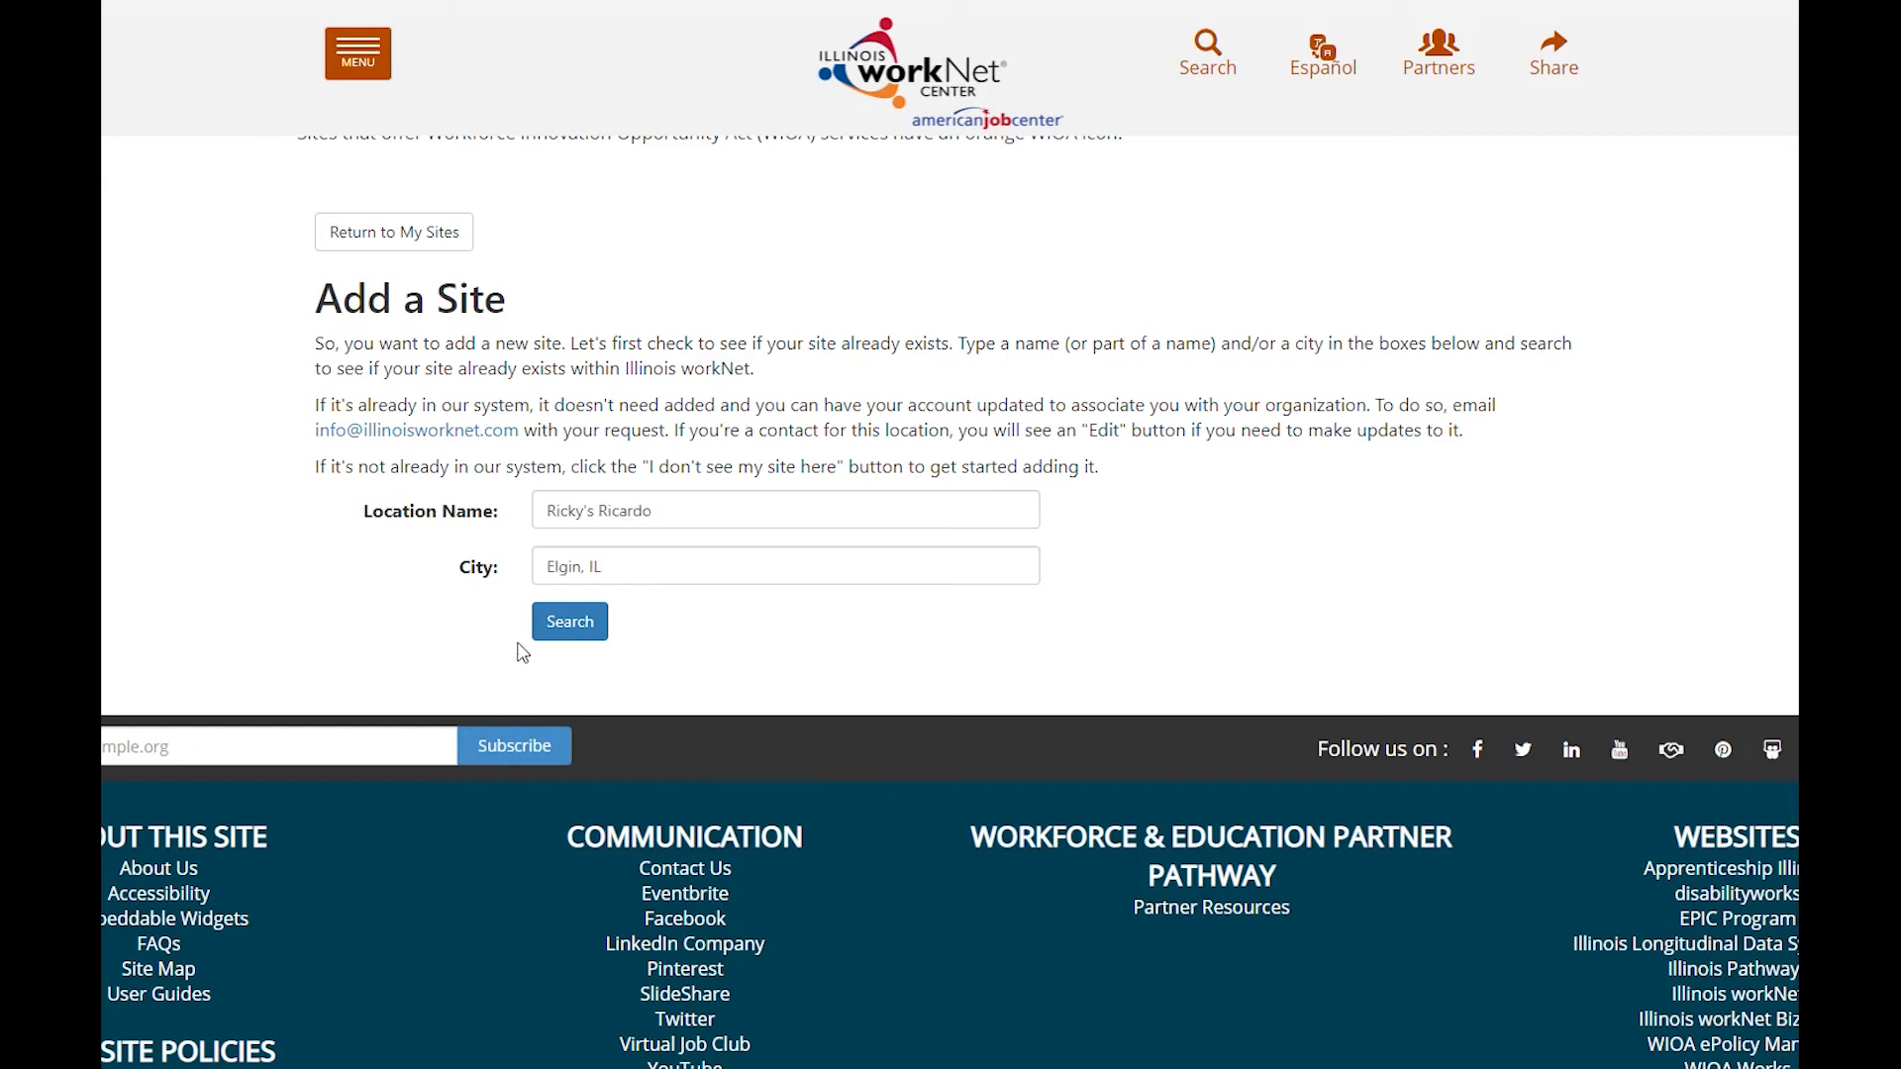
click(584, 639)
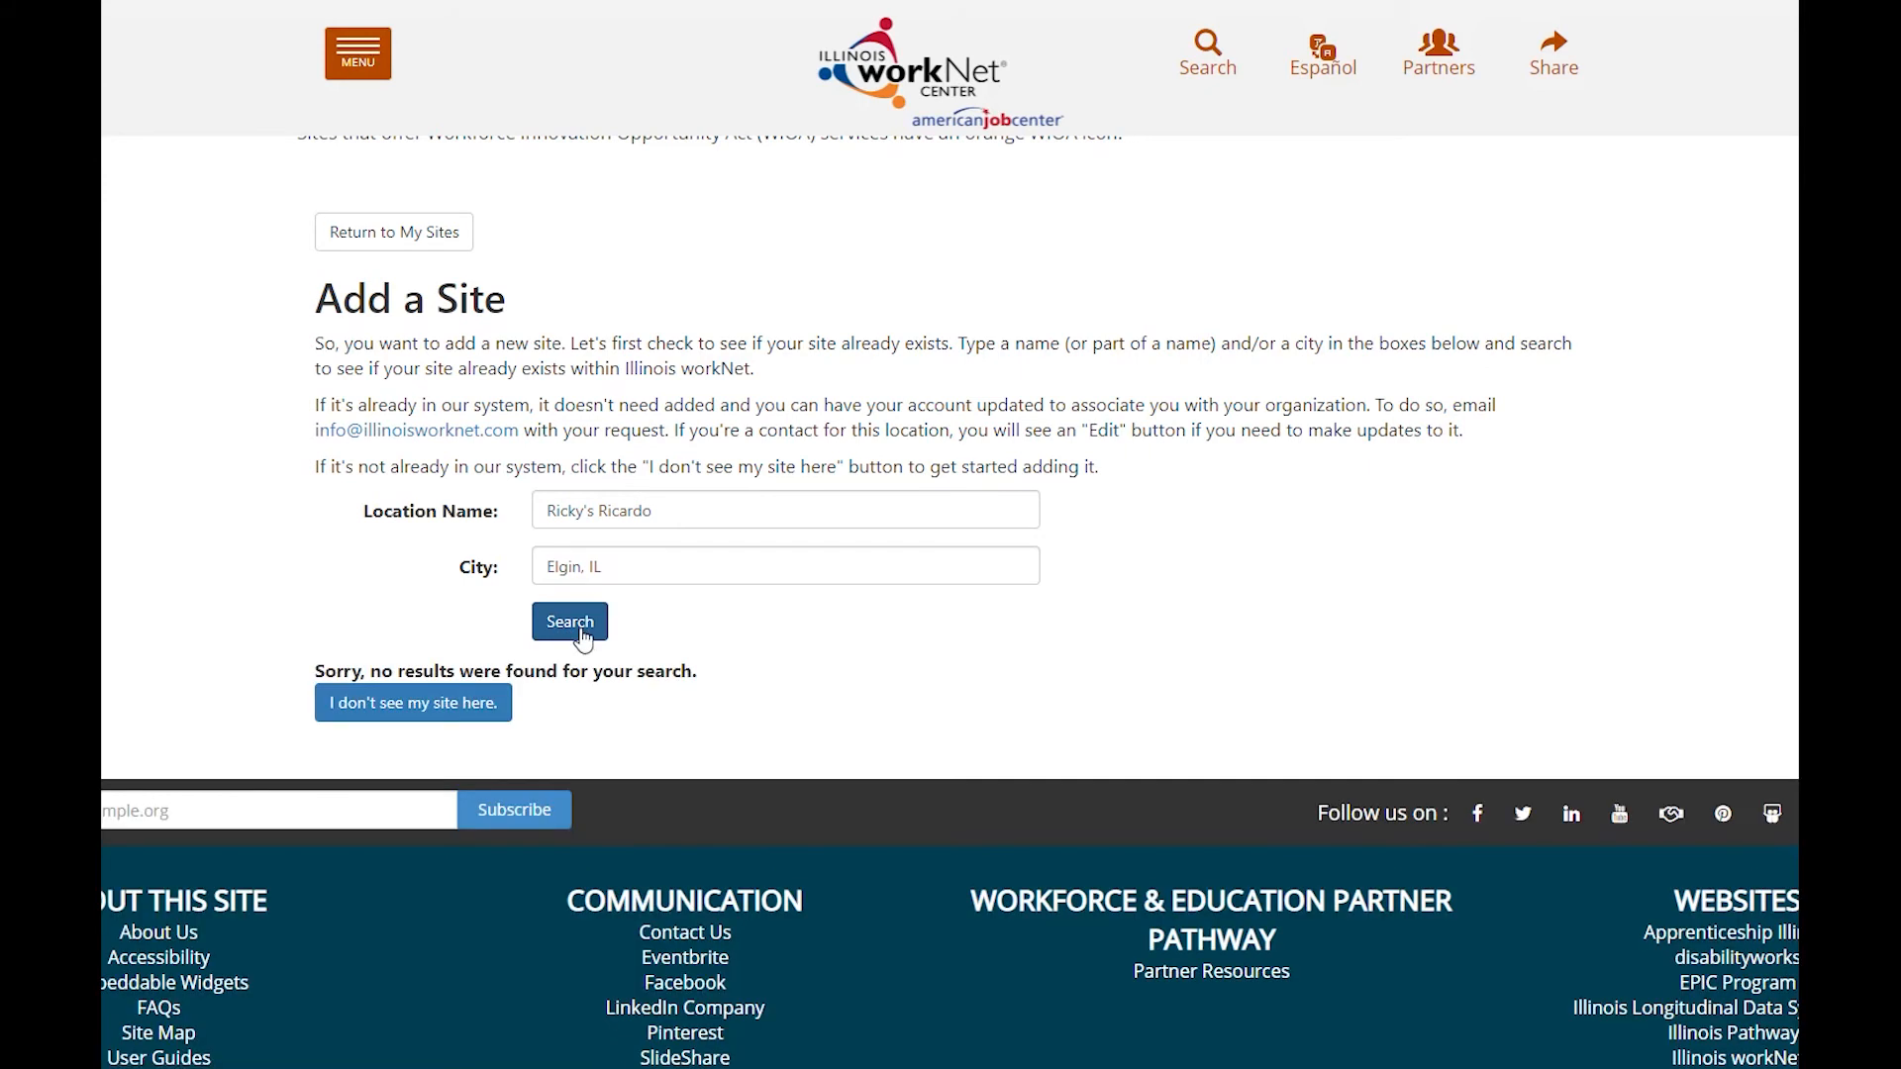
click(453, 713)
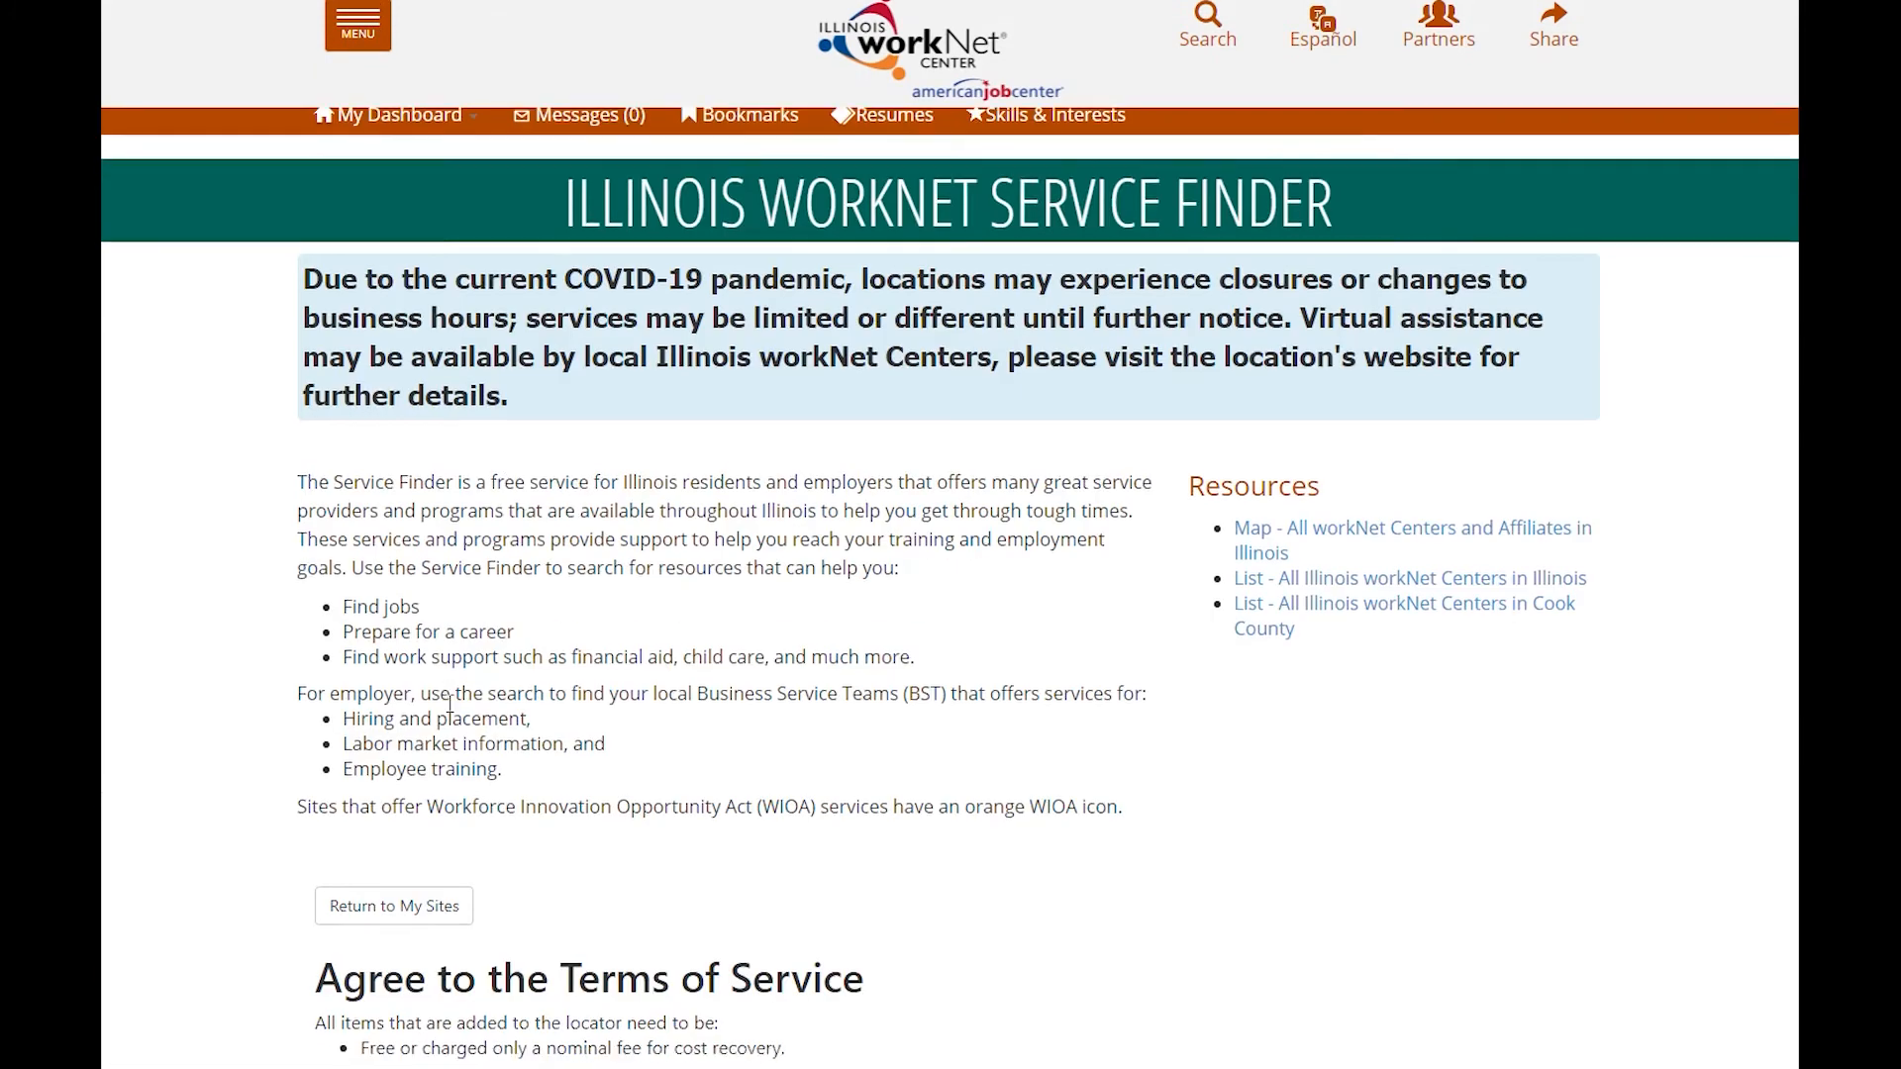
Step: Agree to the terms of service and identify the site type as Illinois workNet Partner
scroll(451, 704, down, 2)
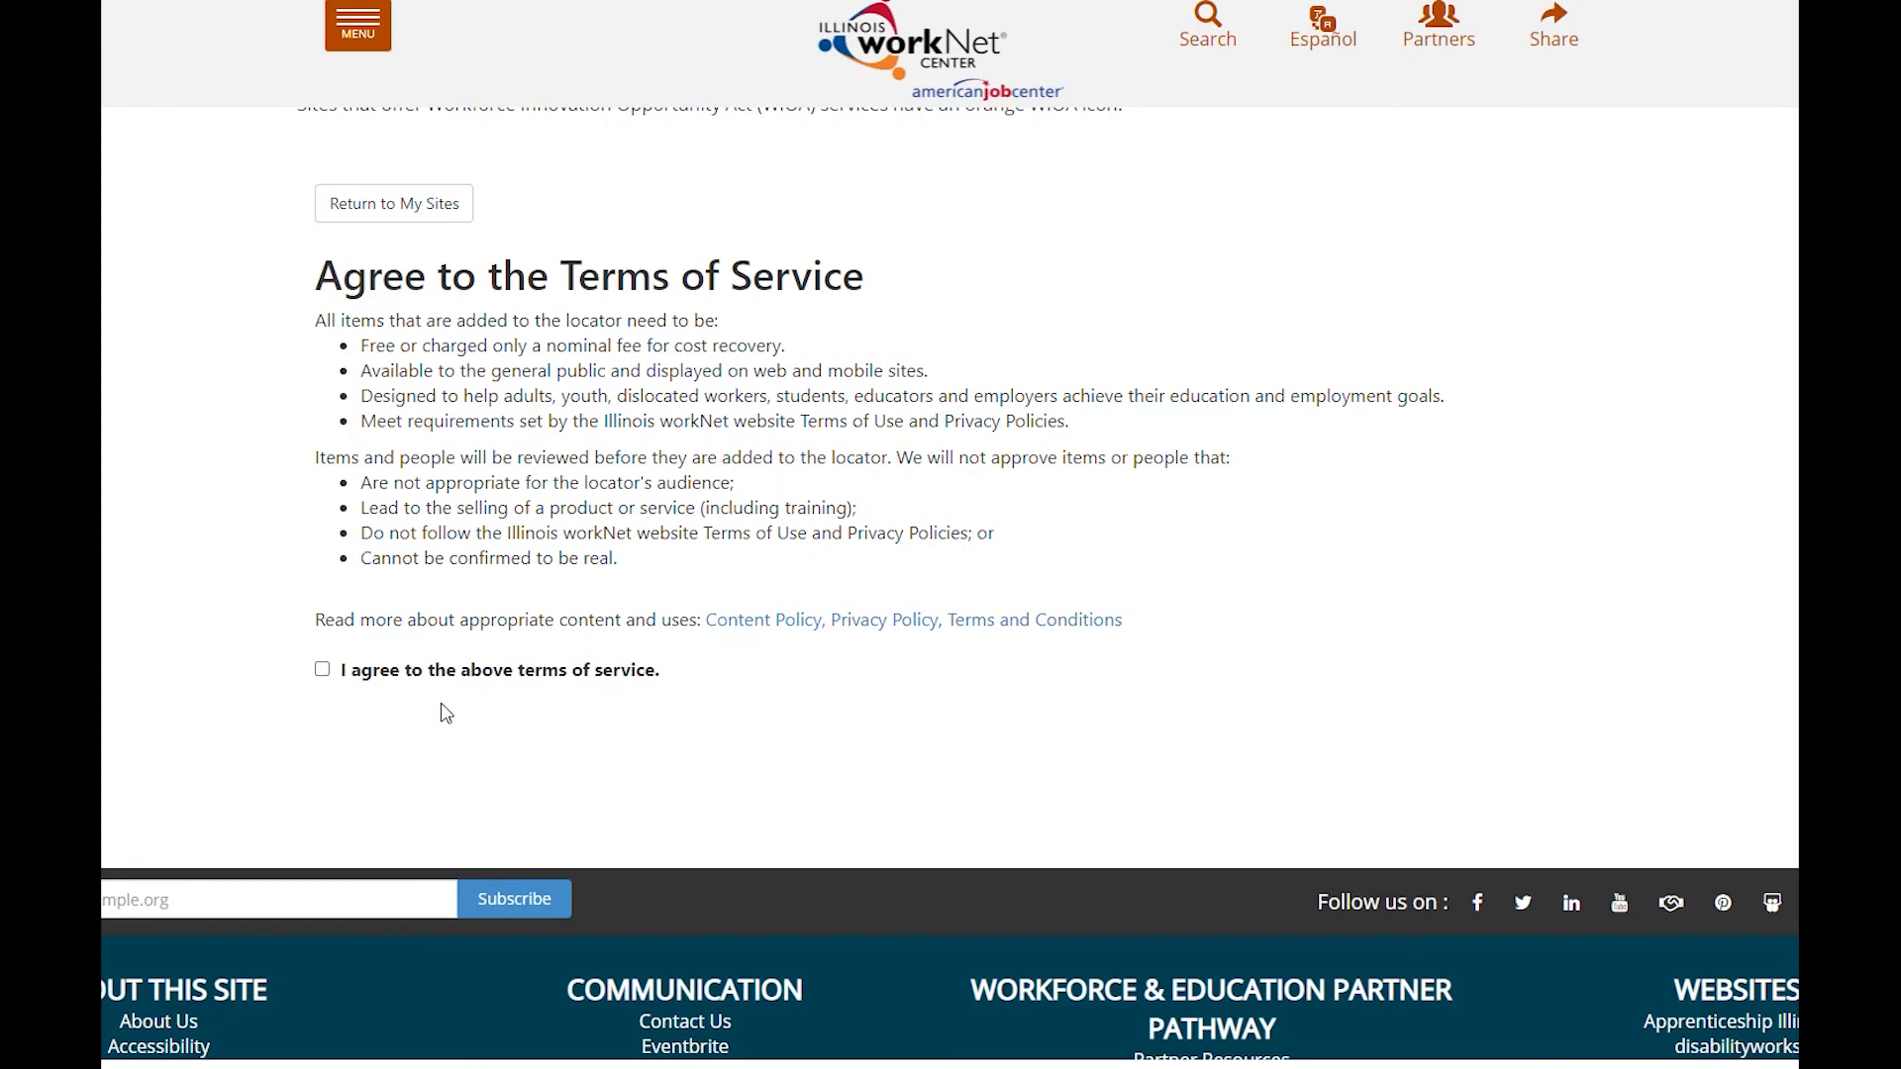
click(324, 675)
click(340, 707)
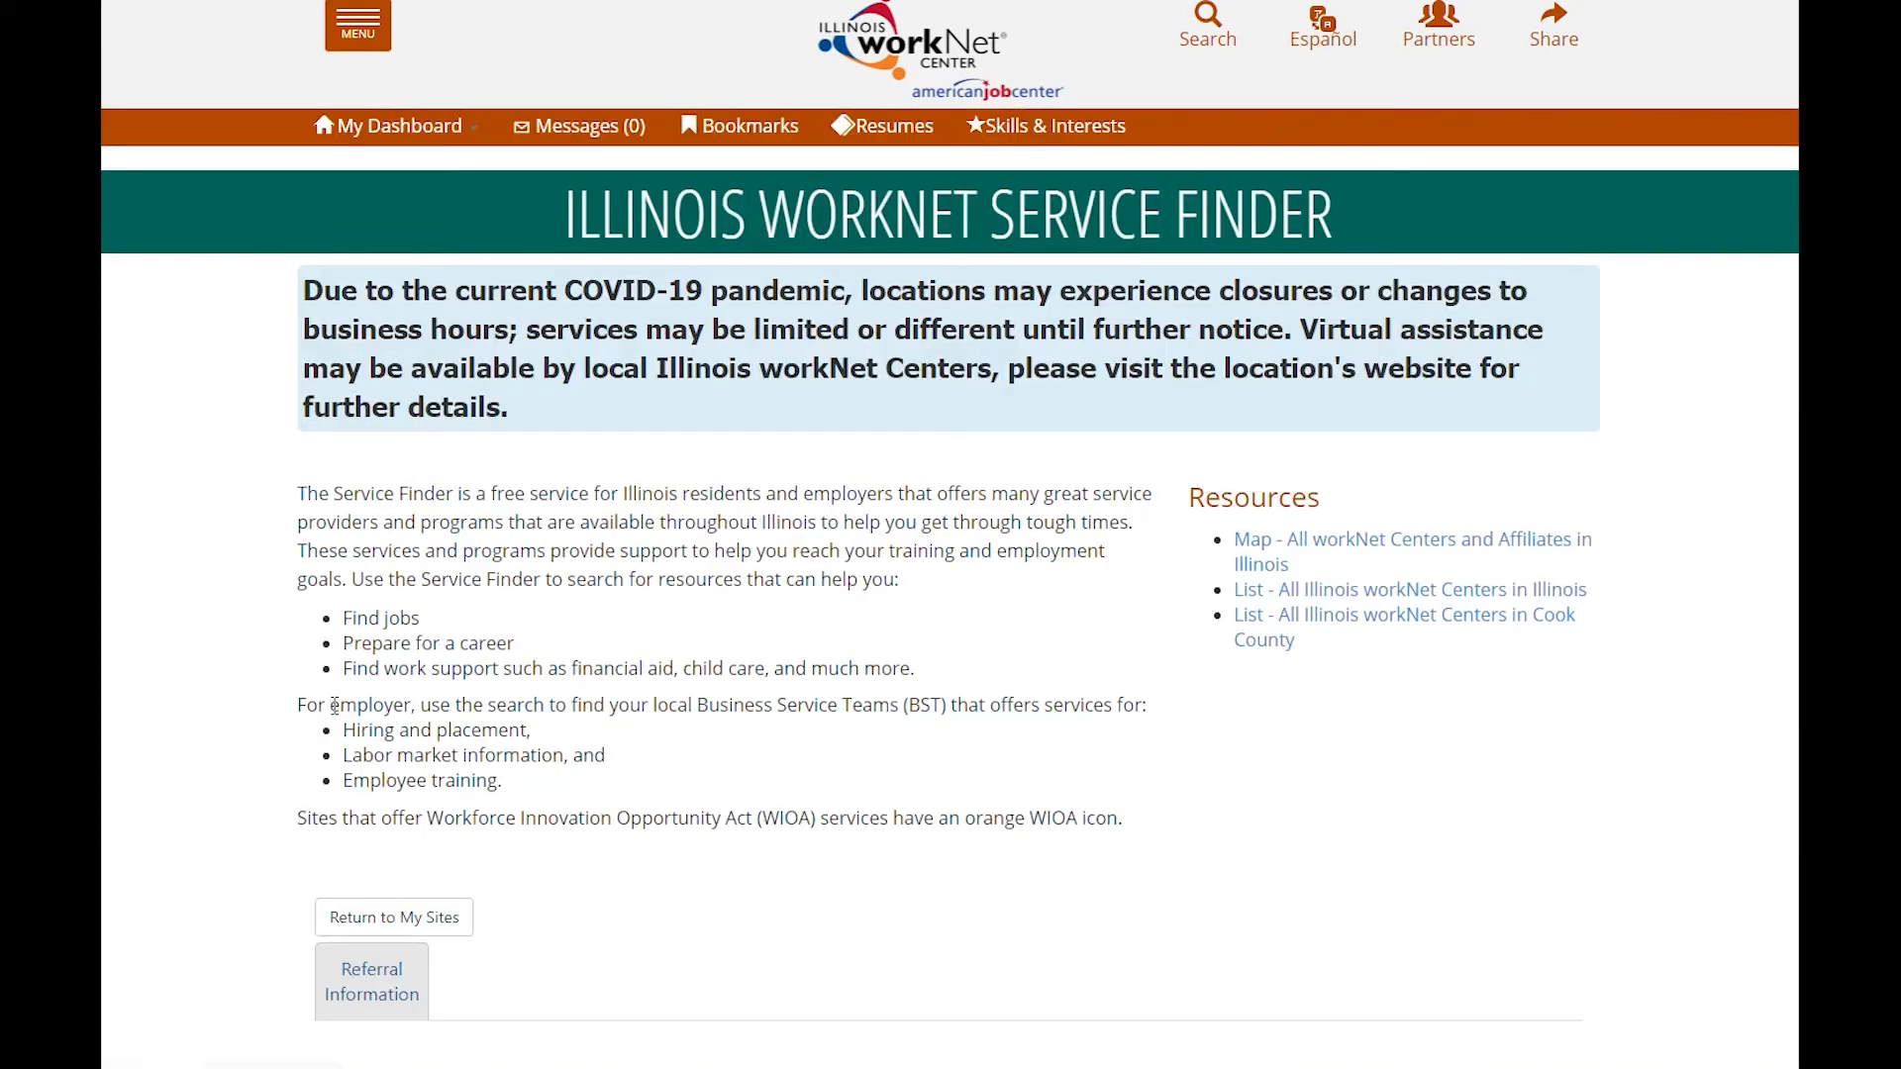
scroll(334, 694, down, 10)
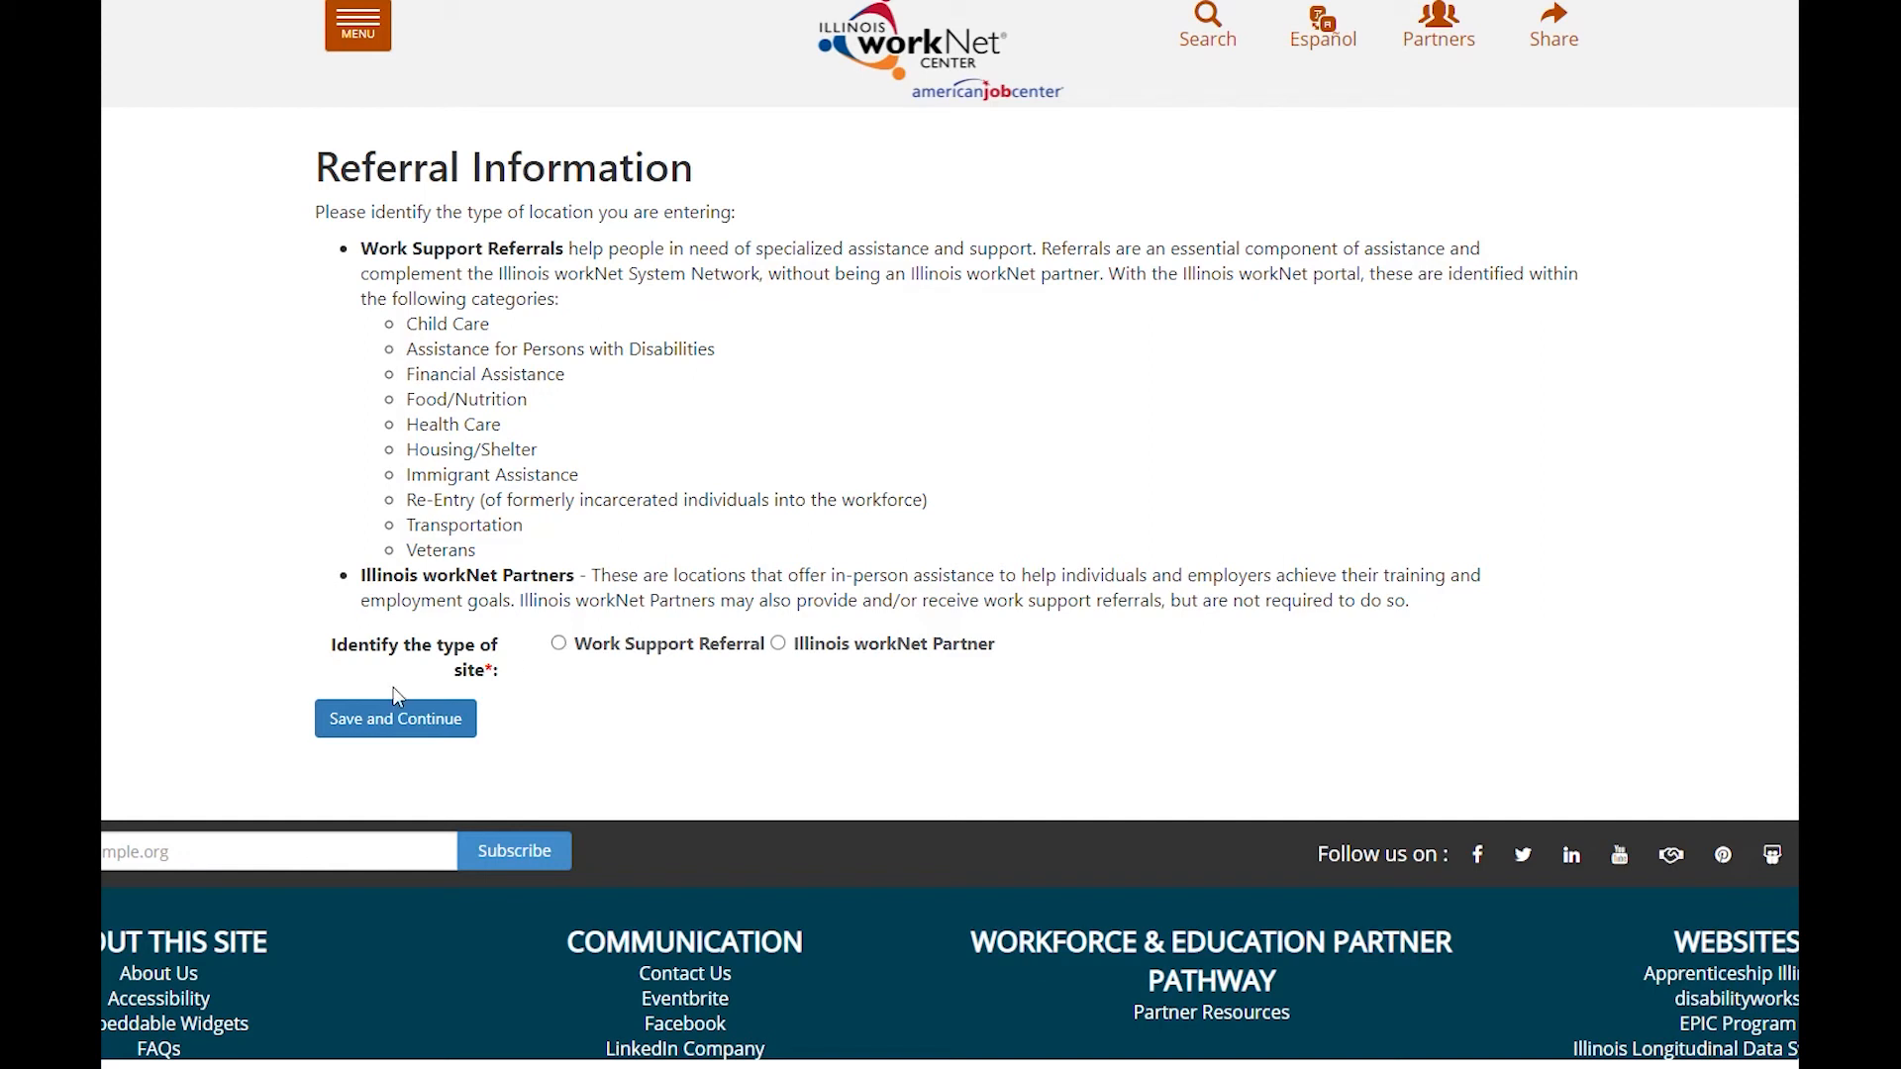
click(778, 644)
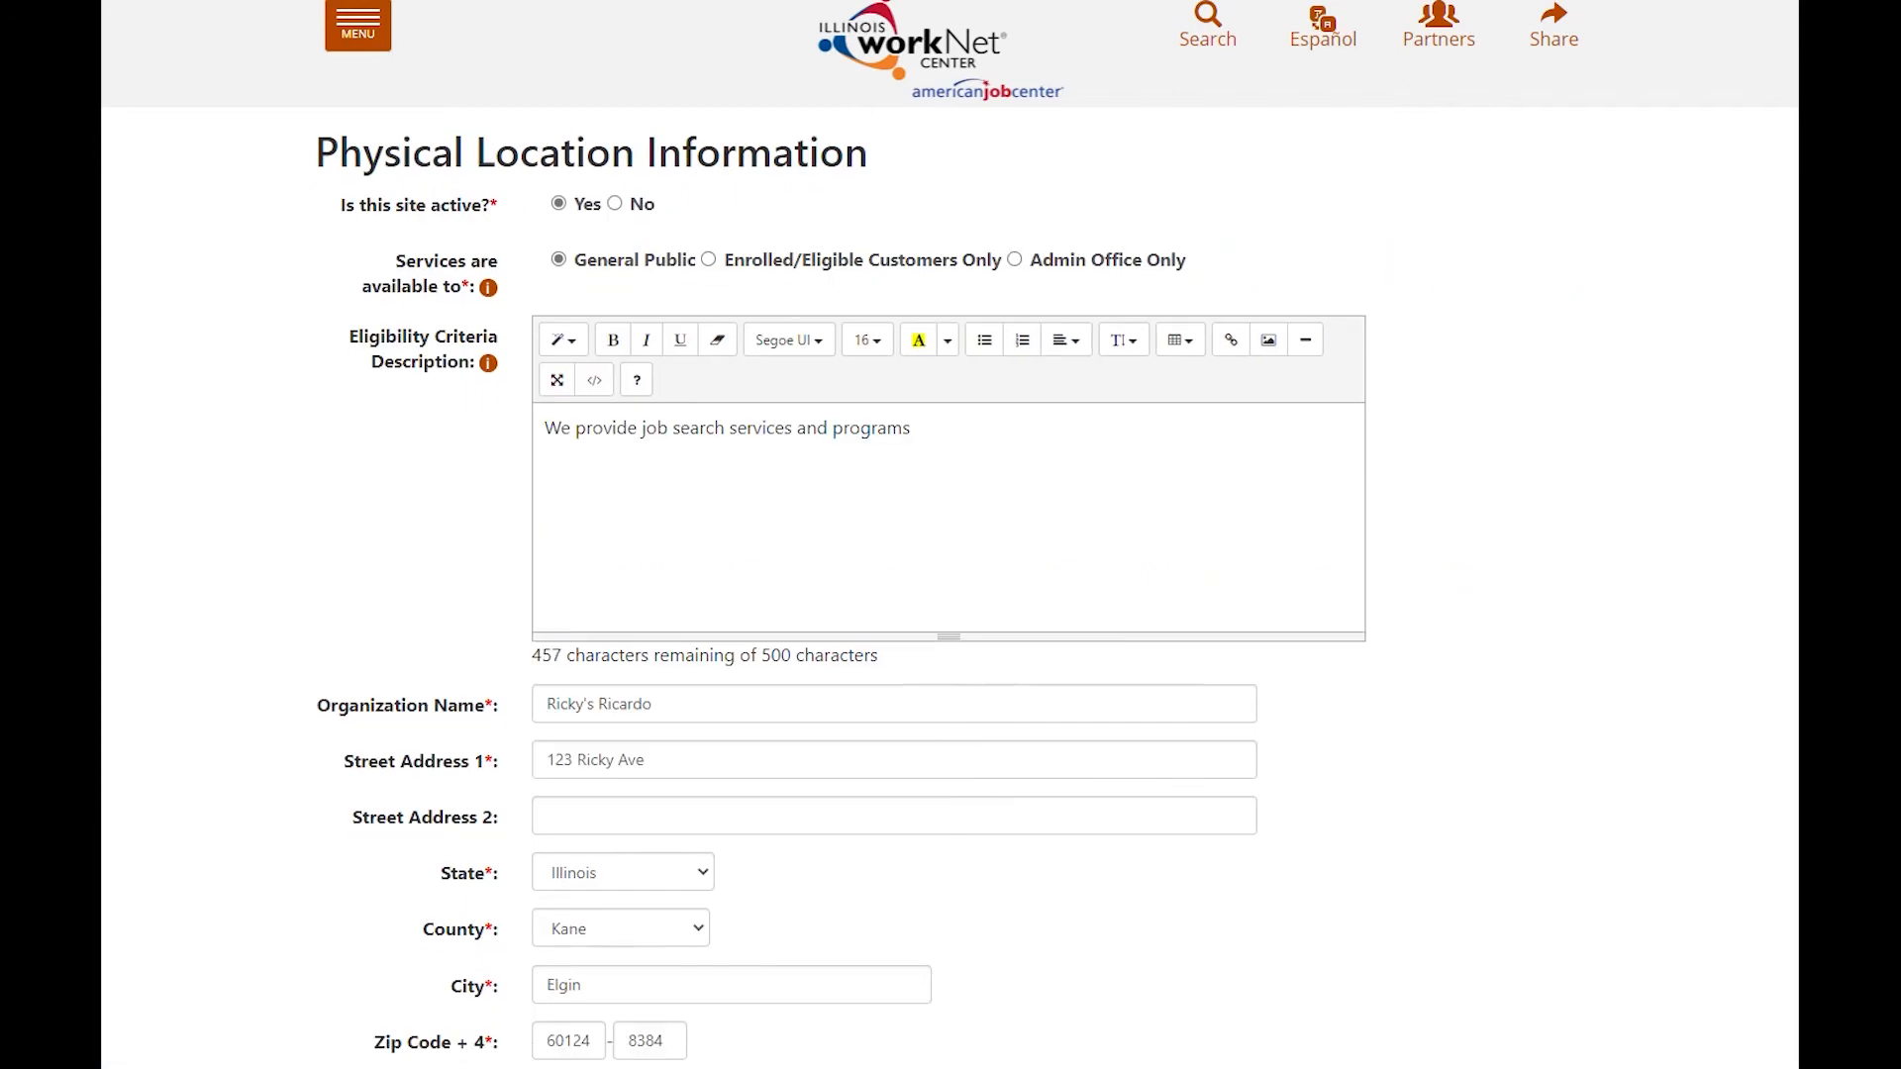
Step: Complete the physical location details with hours Monday–Tuesday 10:00 AM–4:00 PM, Wednesday 8:00 AM–12:00 PM, Thursday 3:00–8:00 PM, Friday 8:30 AM–2:30 PM
scroll(951, 584, down, 7)
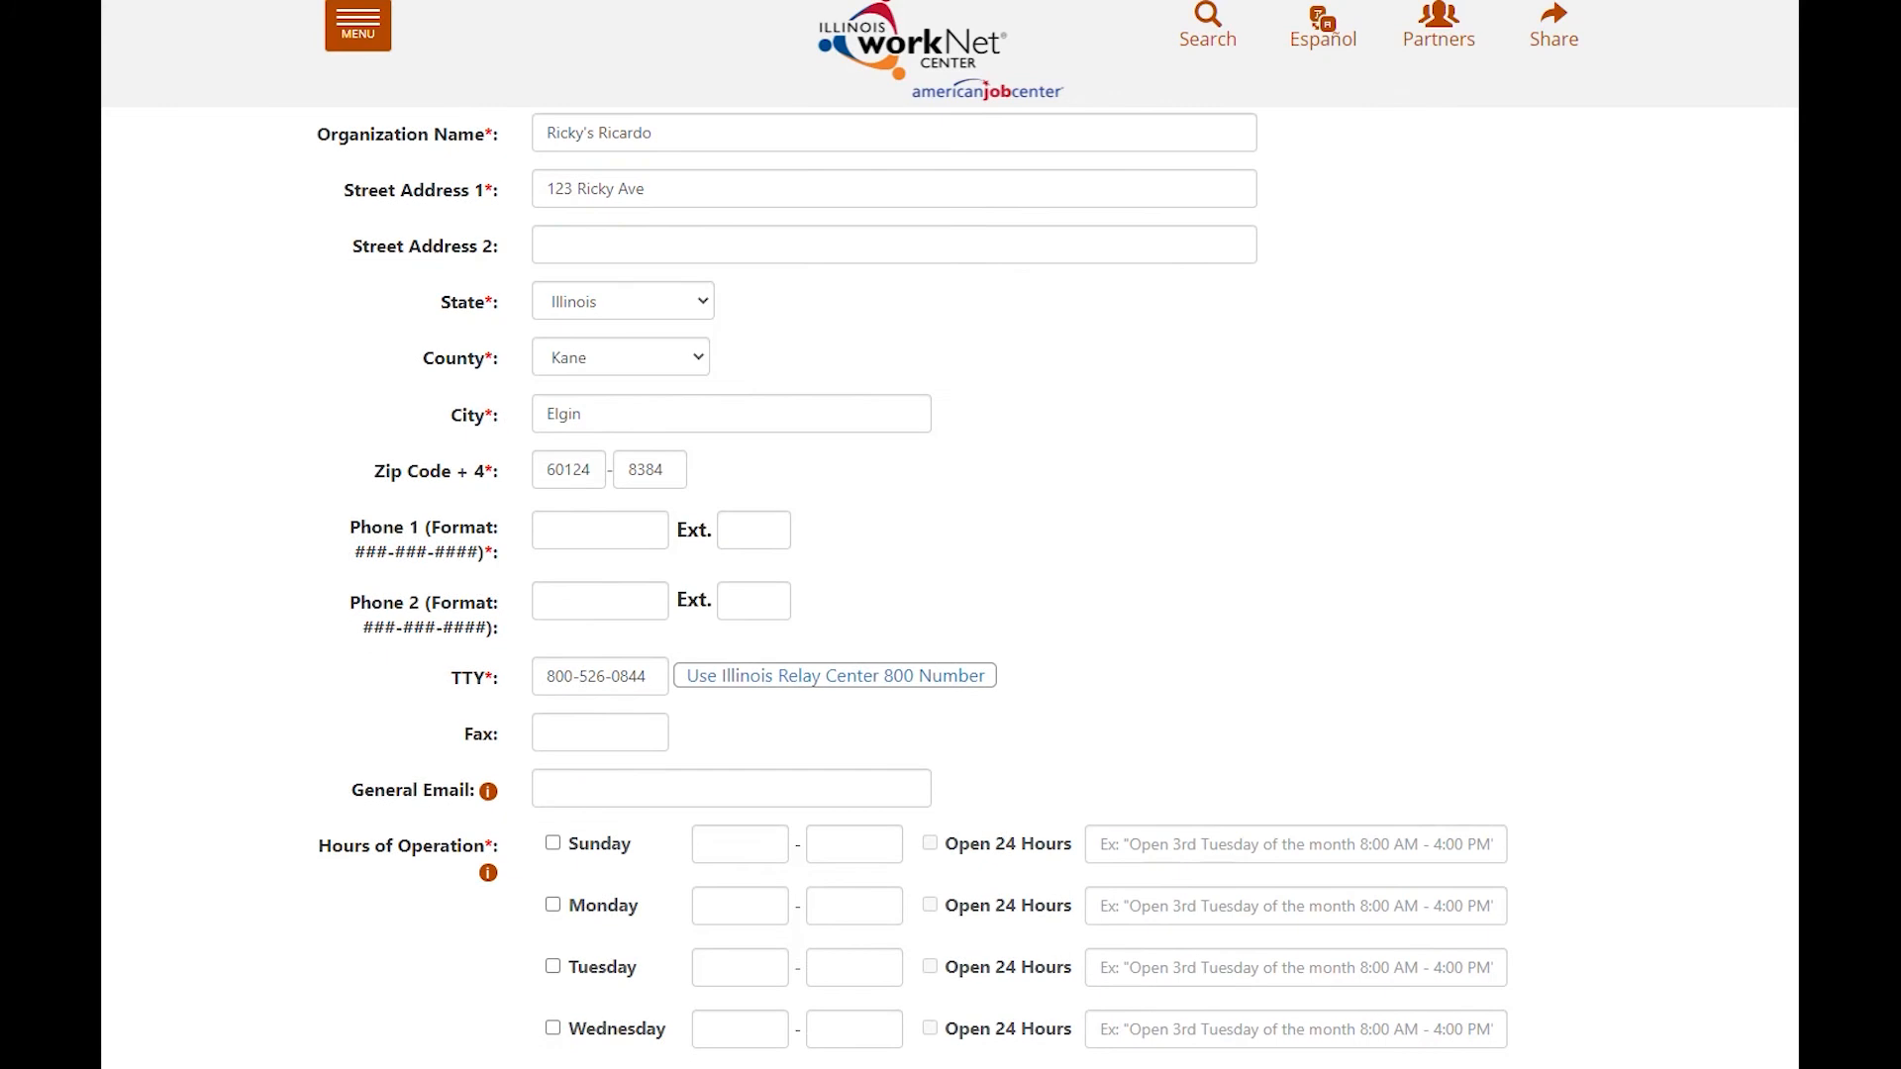
scroll(950, 584, down, 2)
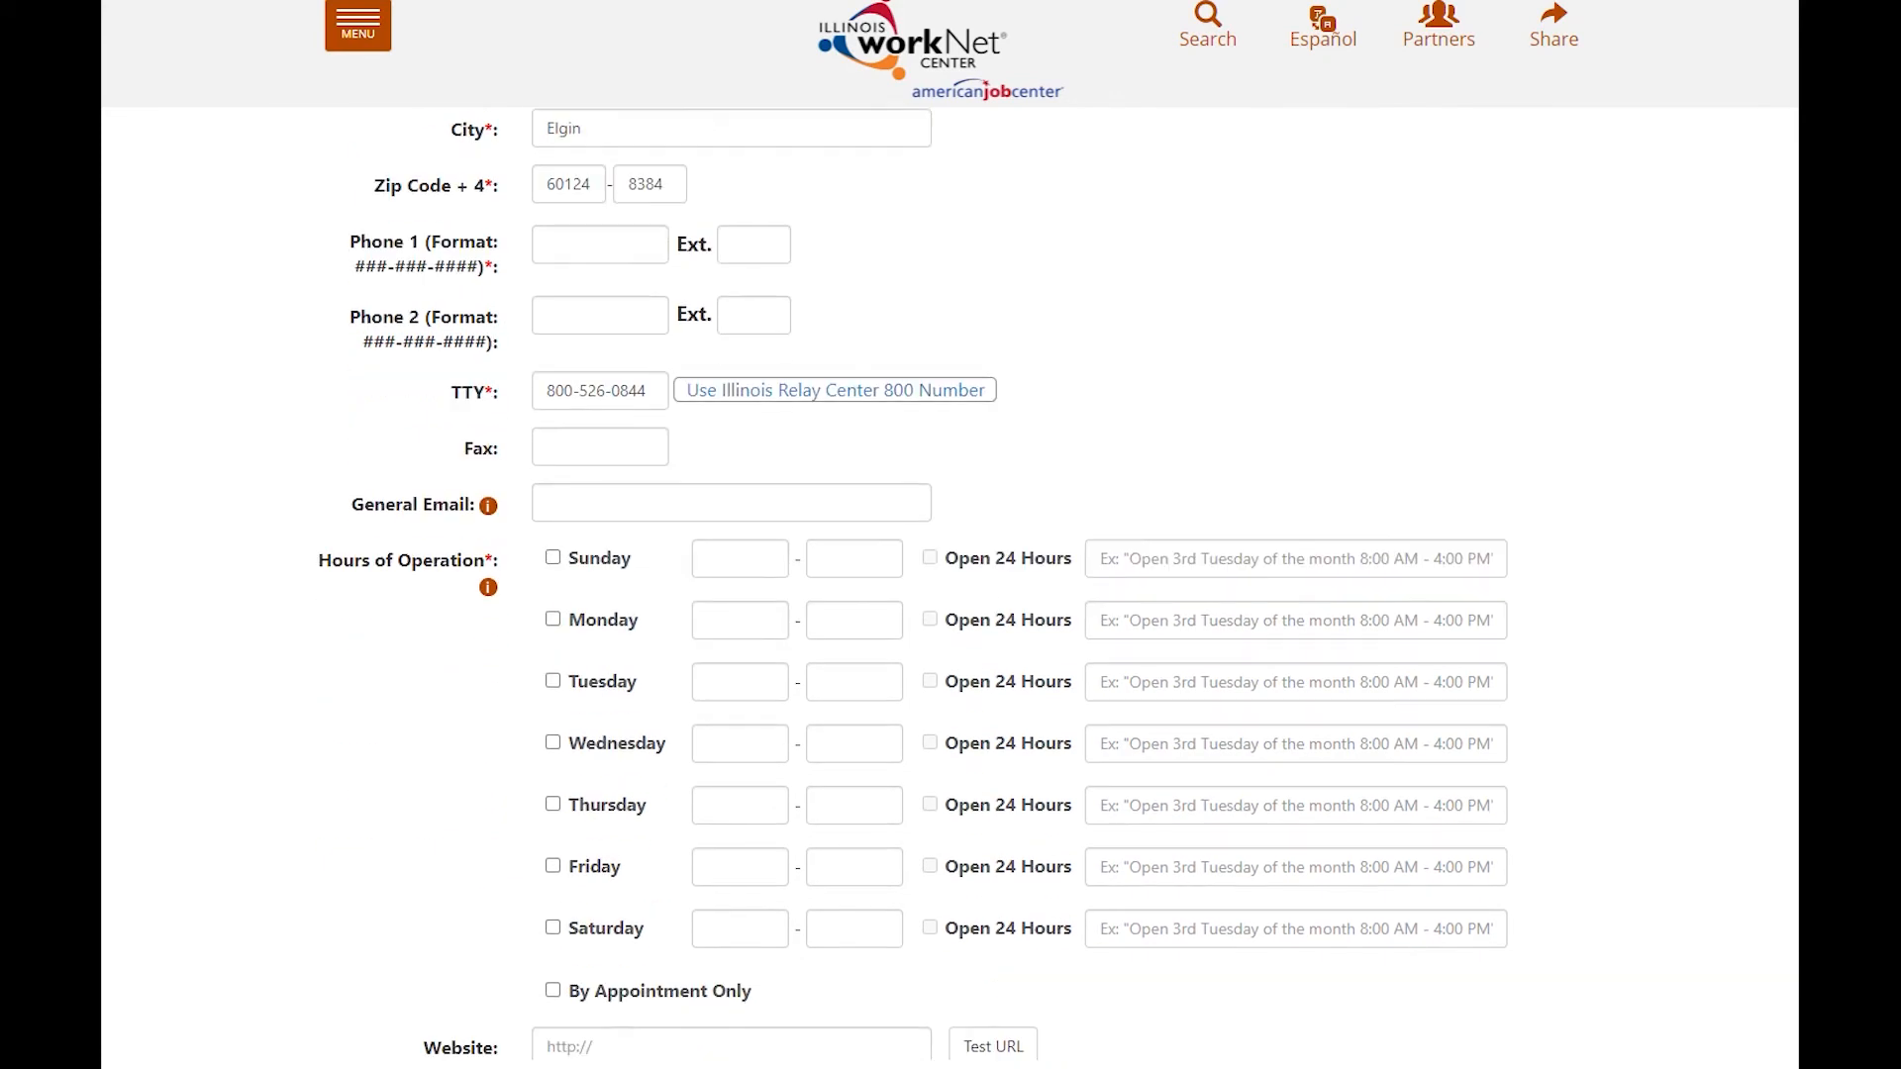
scroll(950, 584, down, 2)
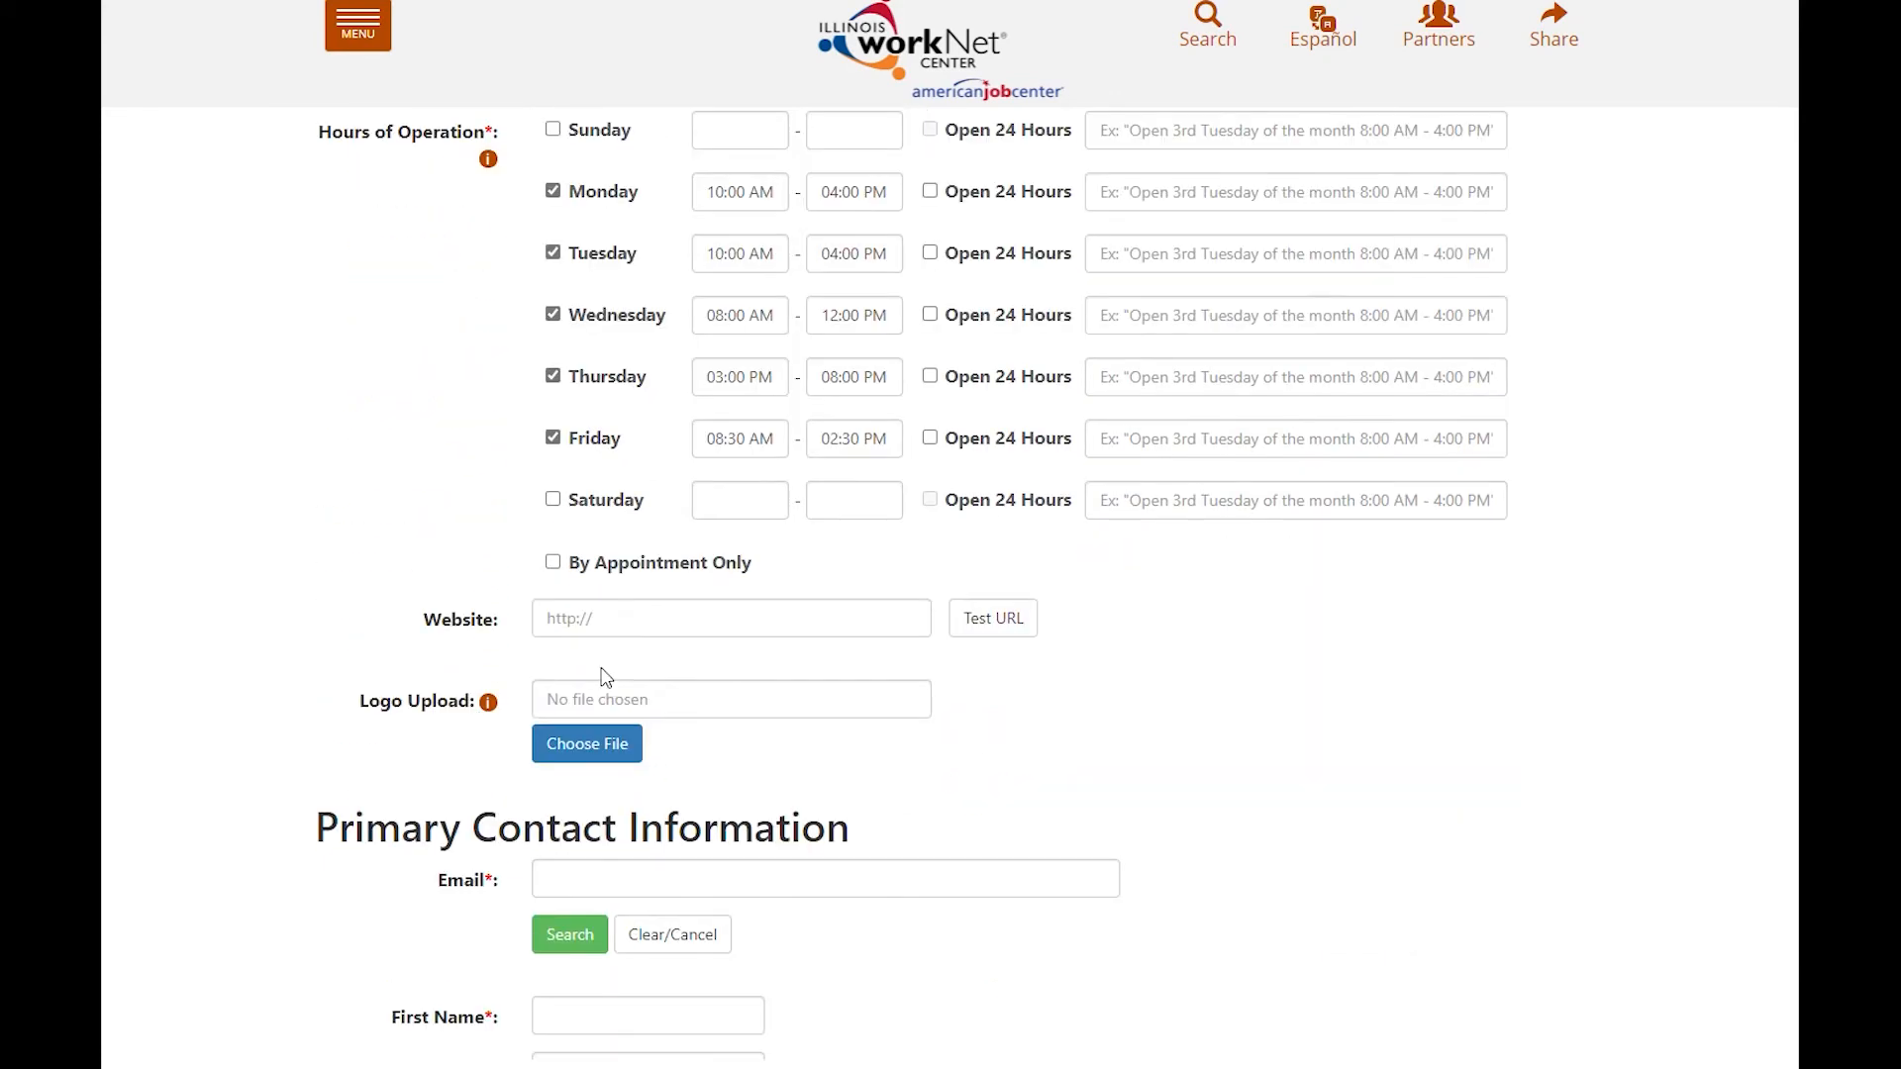
Step: Enter the primary contact's email, name, birth date, zip code and phone, hide the name from the public, save, and continue past the contacts list
scroll(487, 718, down, 8)
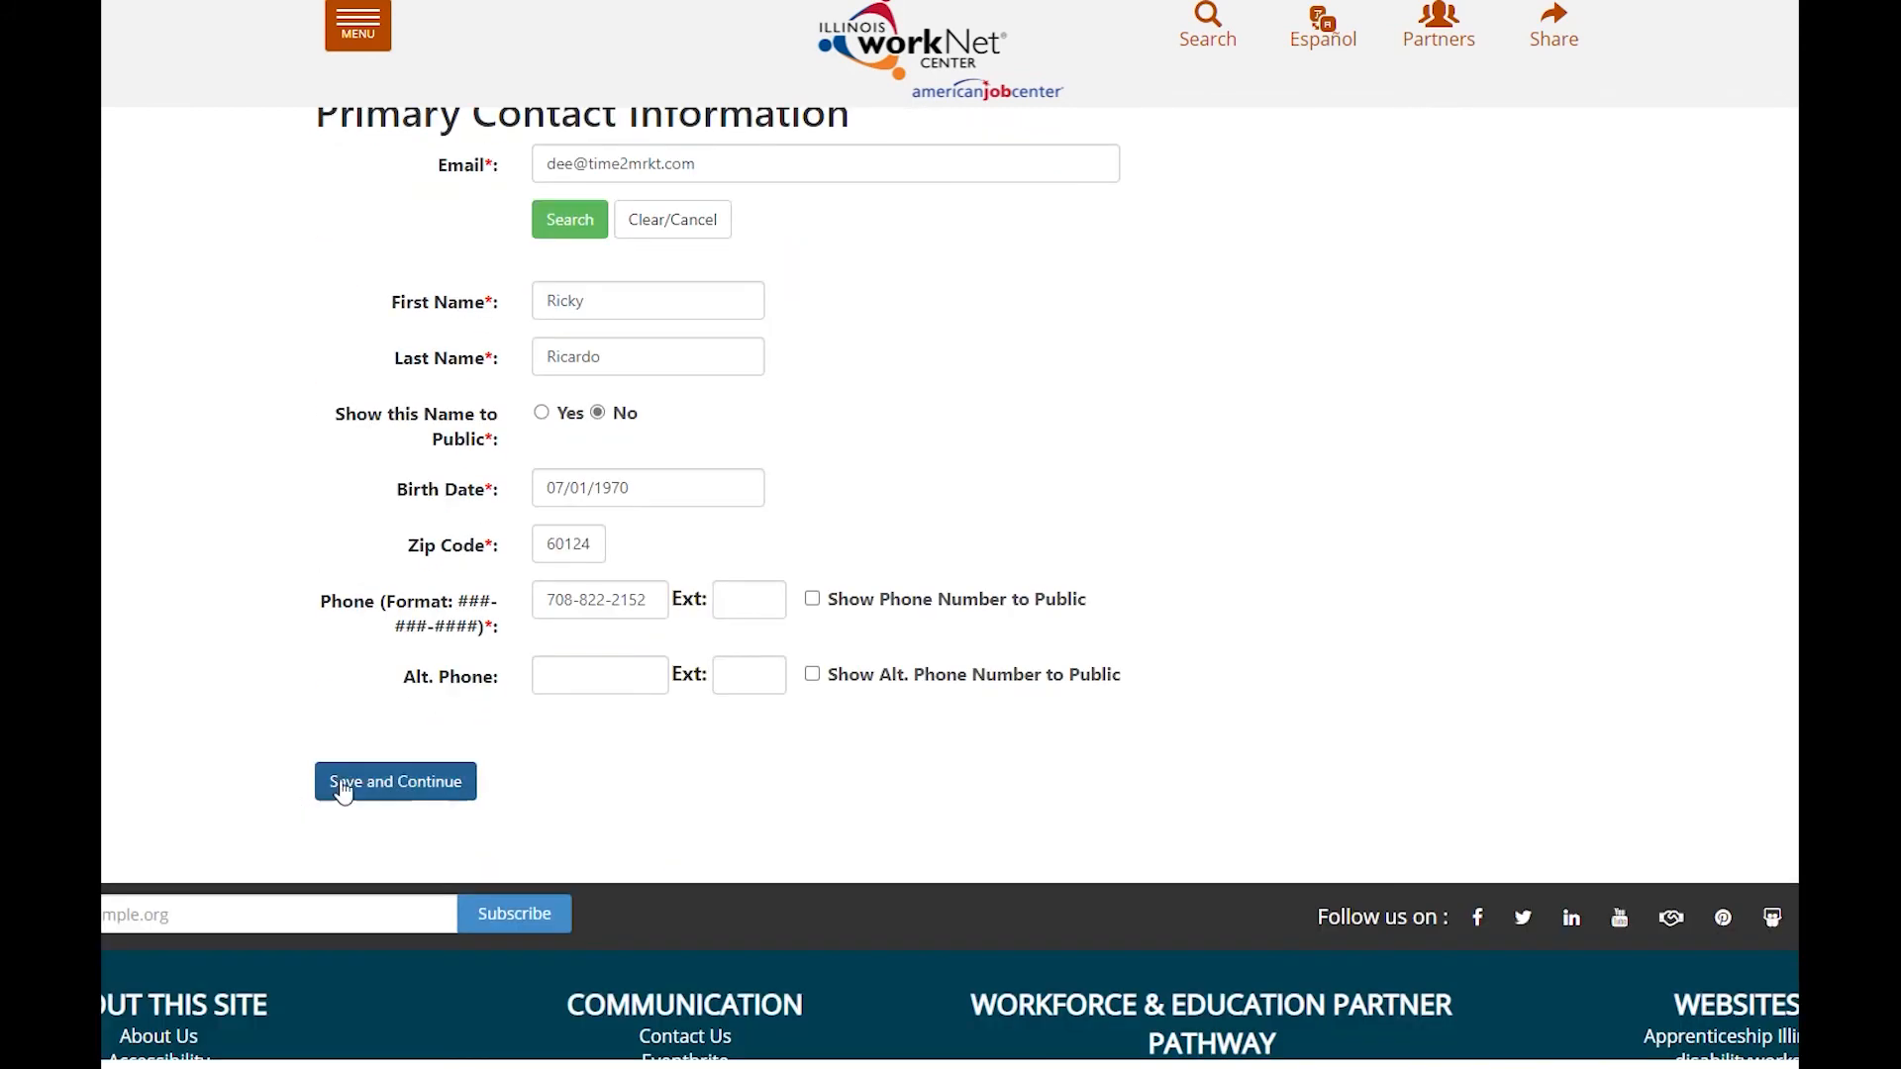
click(368, 786)
scroll(365, 781, down, 3)
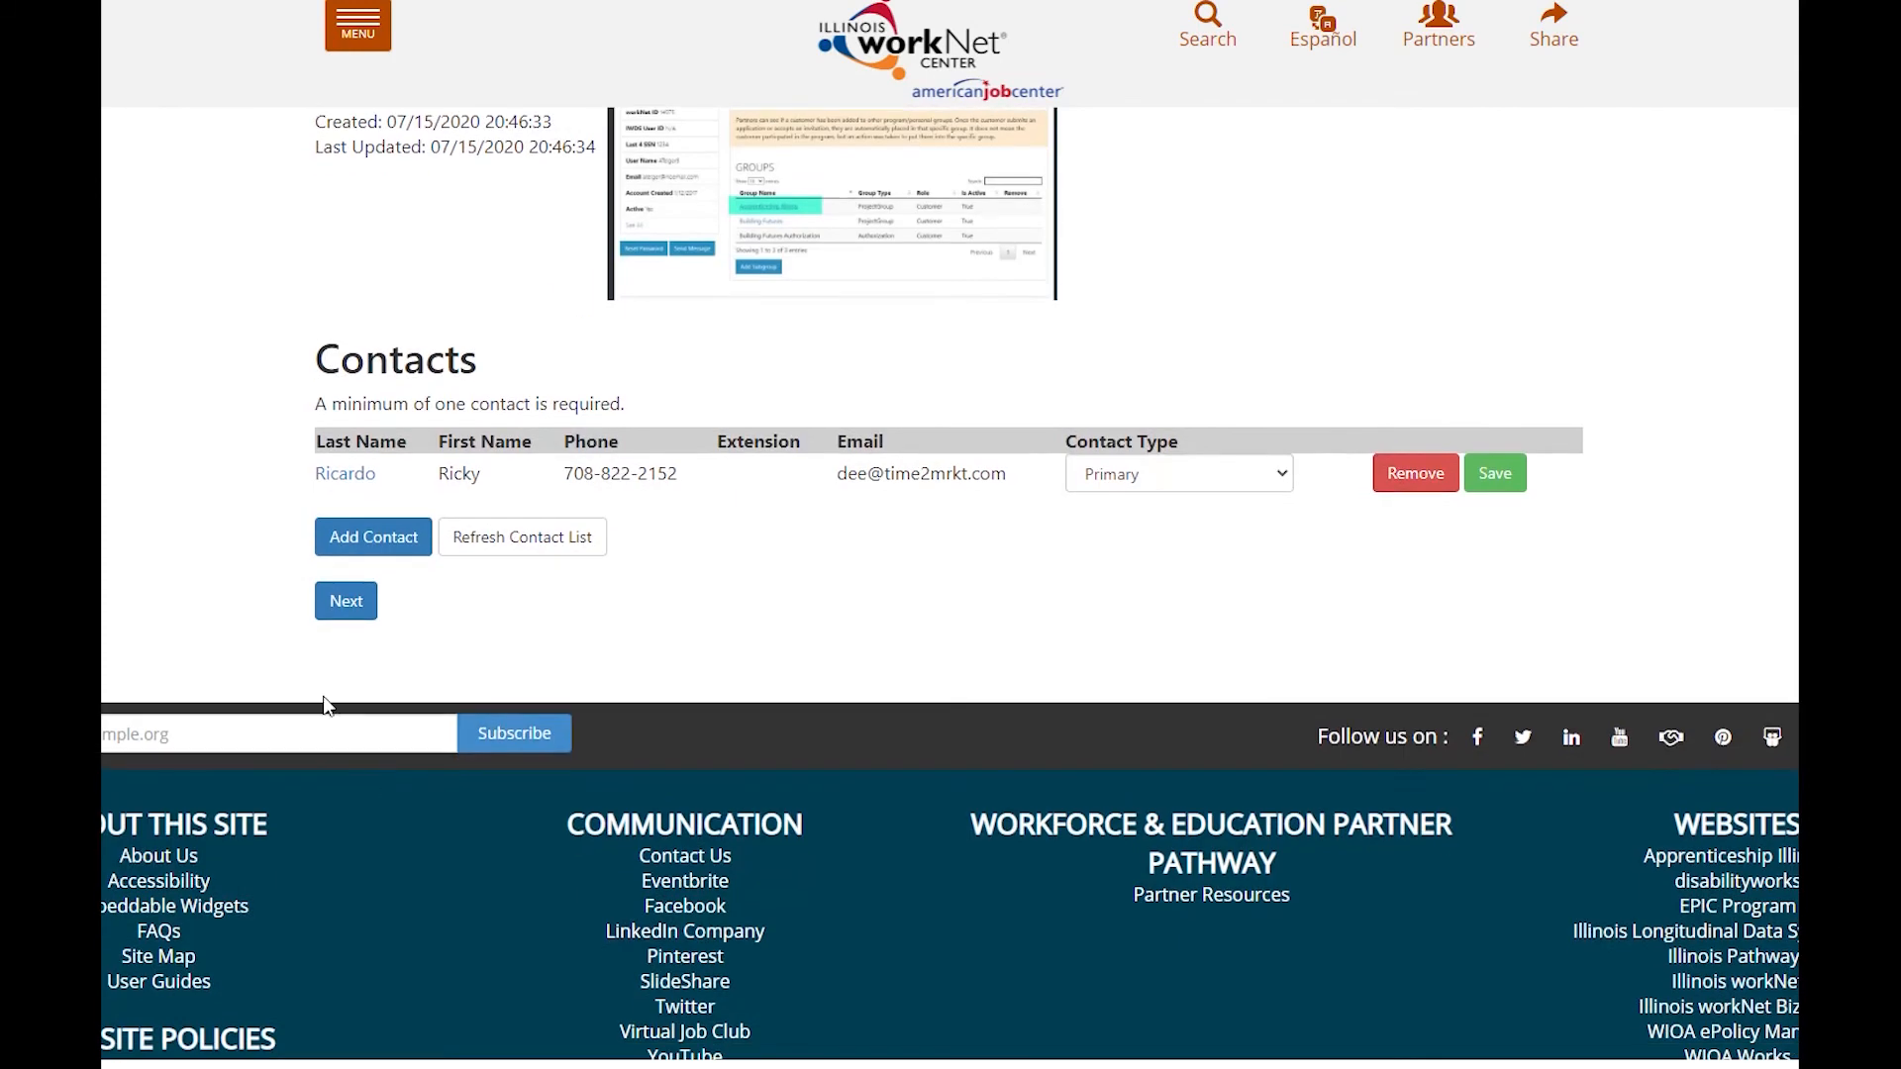
click(353, 614)
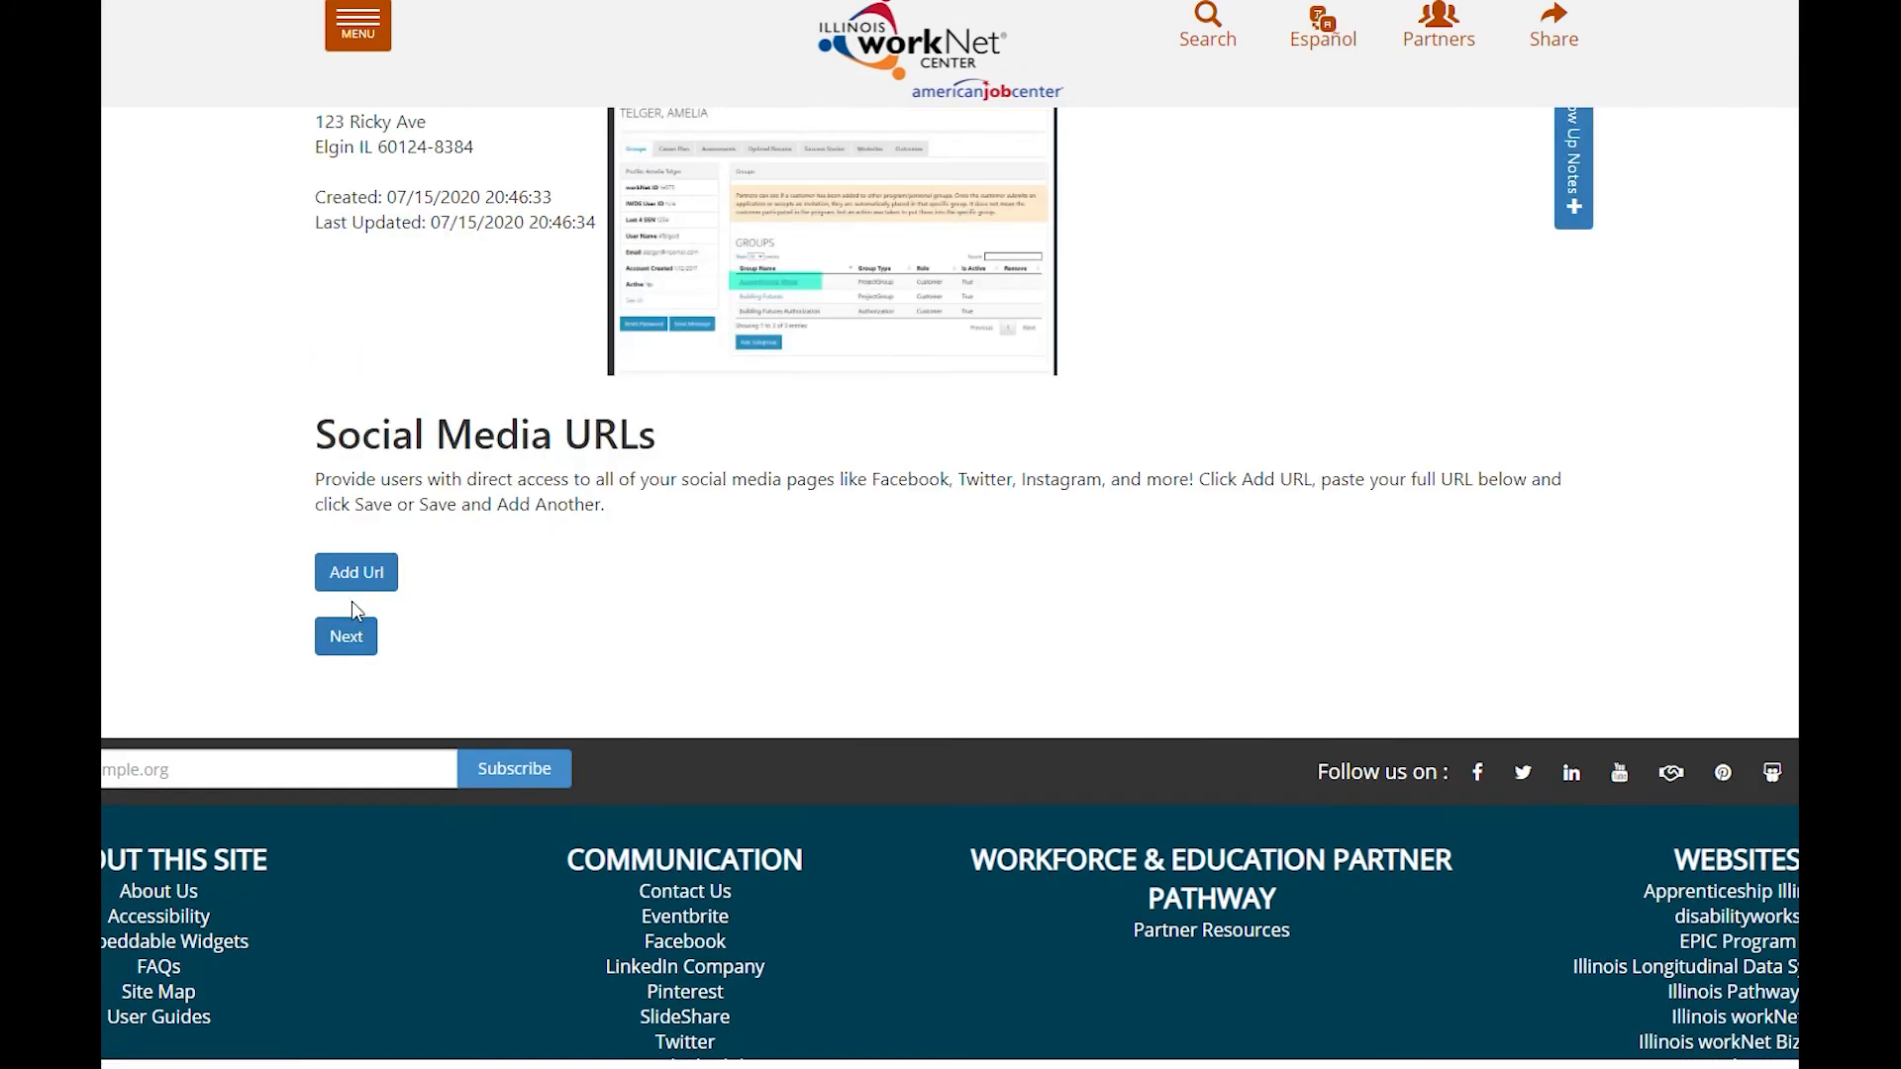
Step: Add a social media URL entry for the site, save it, and continue to the special programs
click(356, 573)
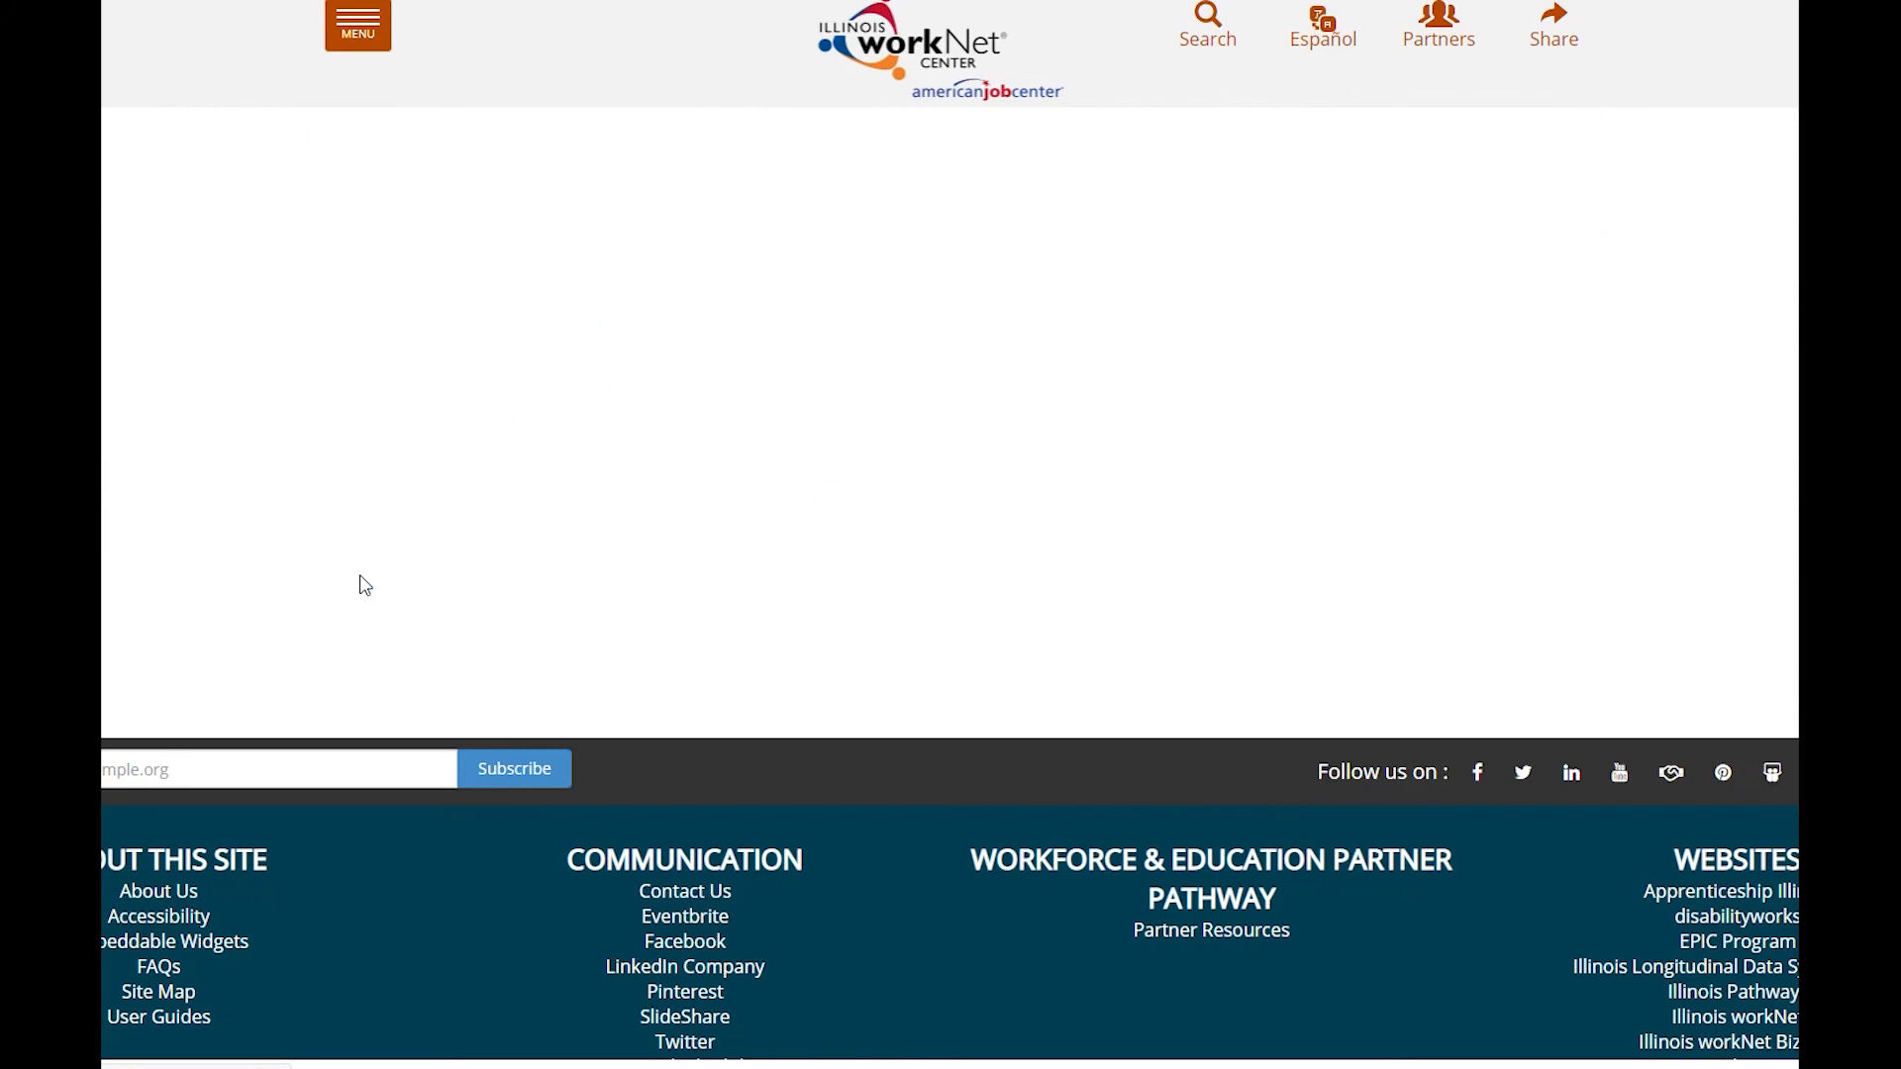
scroll(361, 617, down, 6)
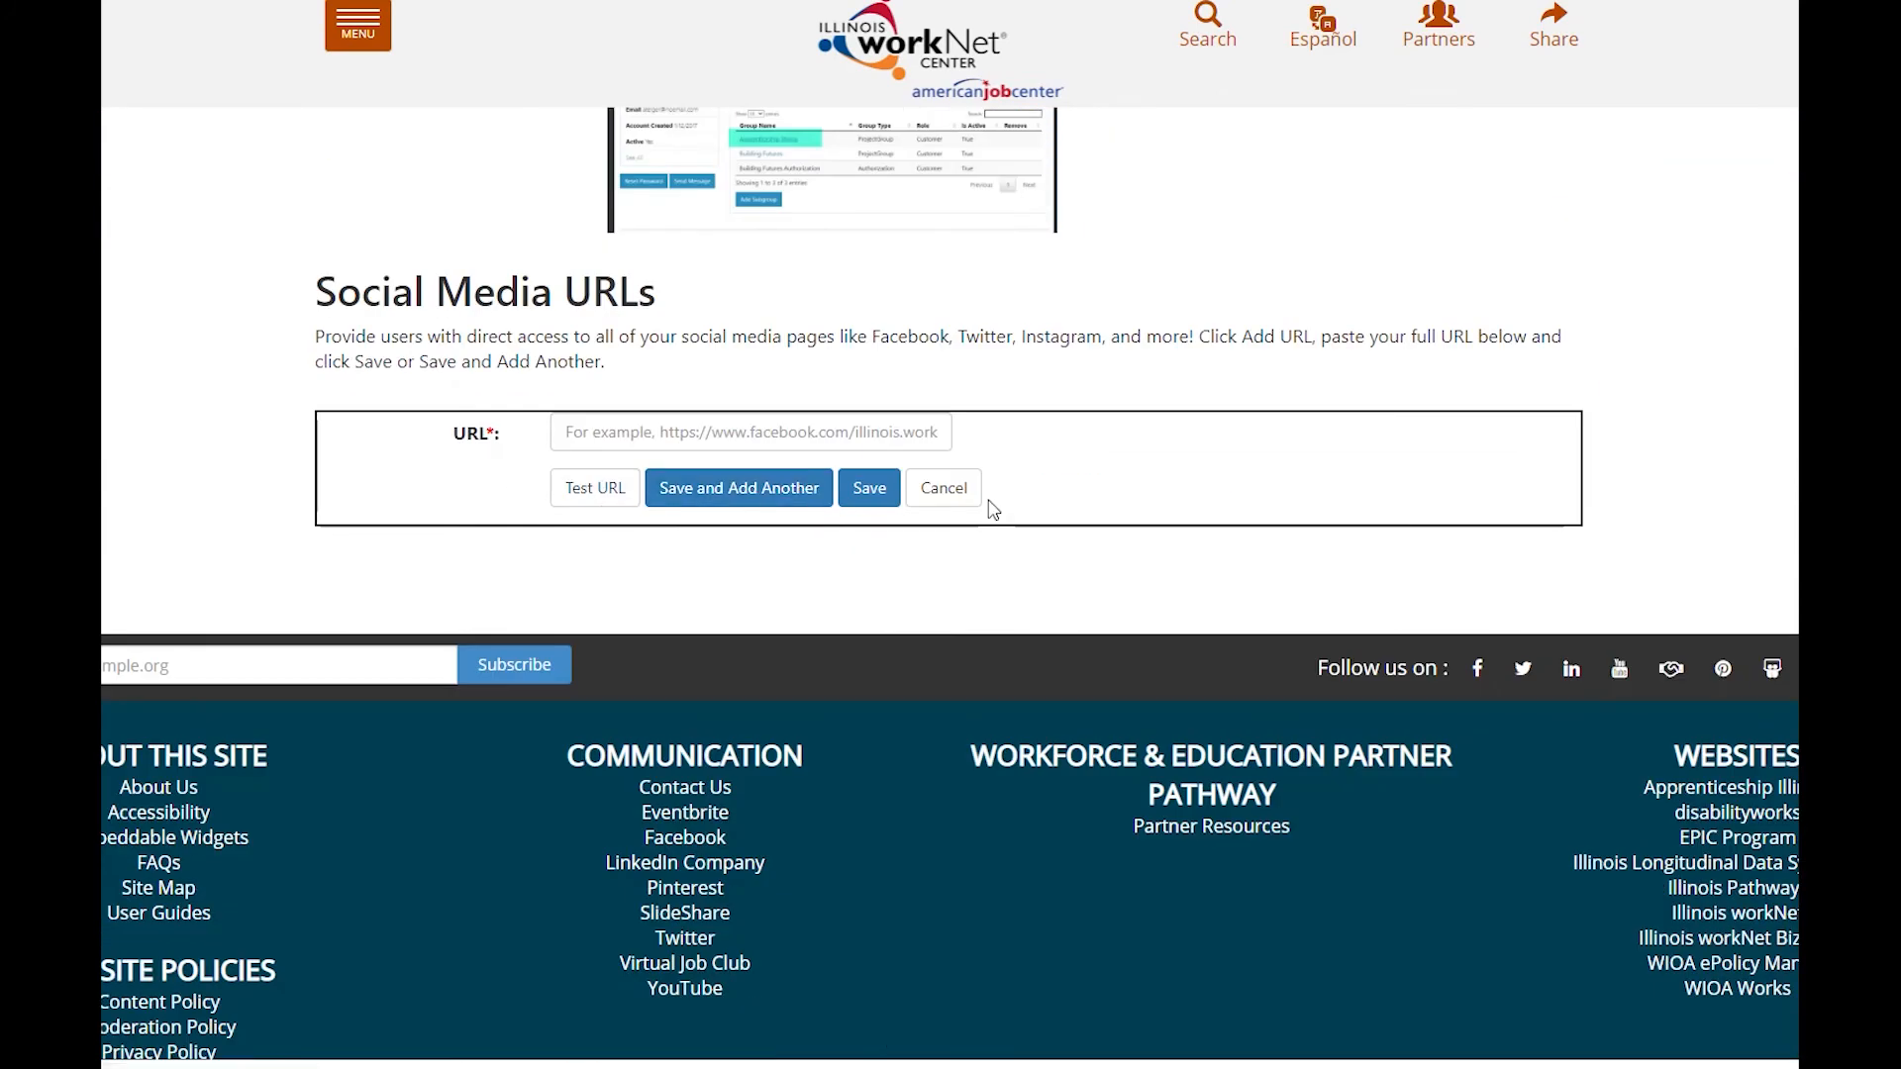
click(870, 500)
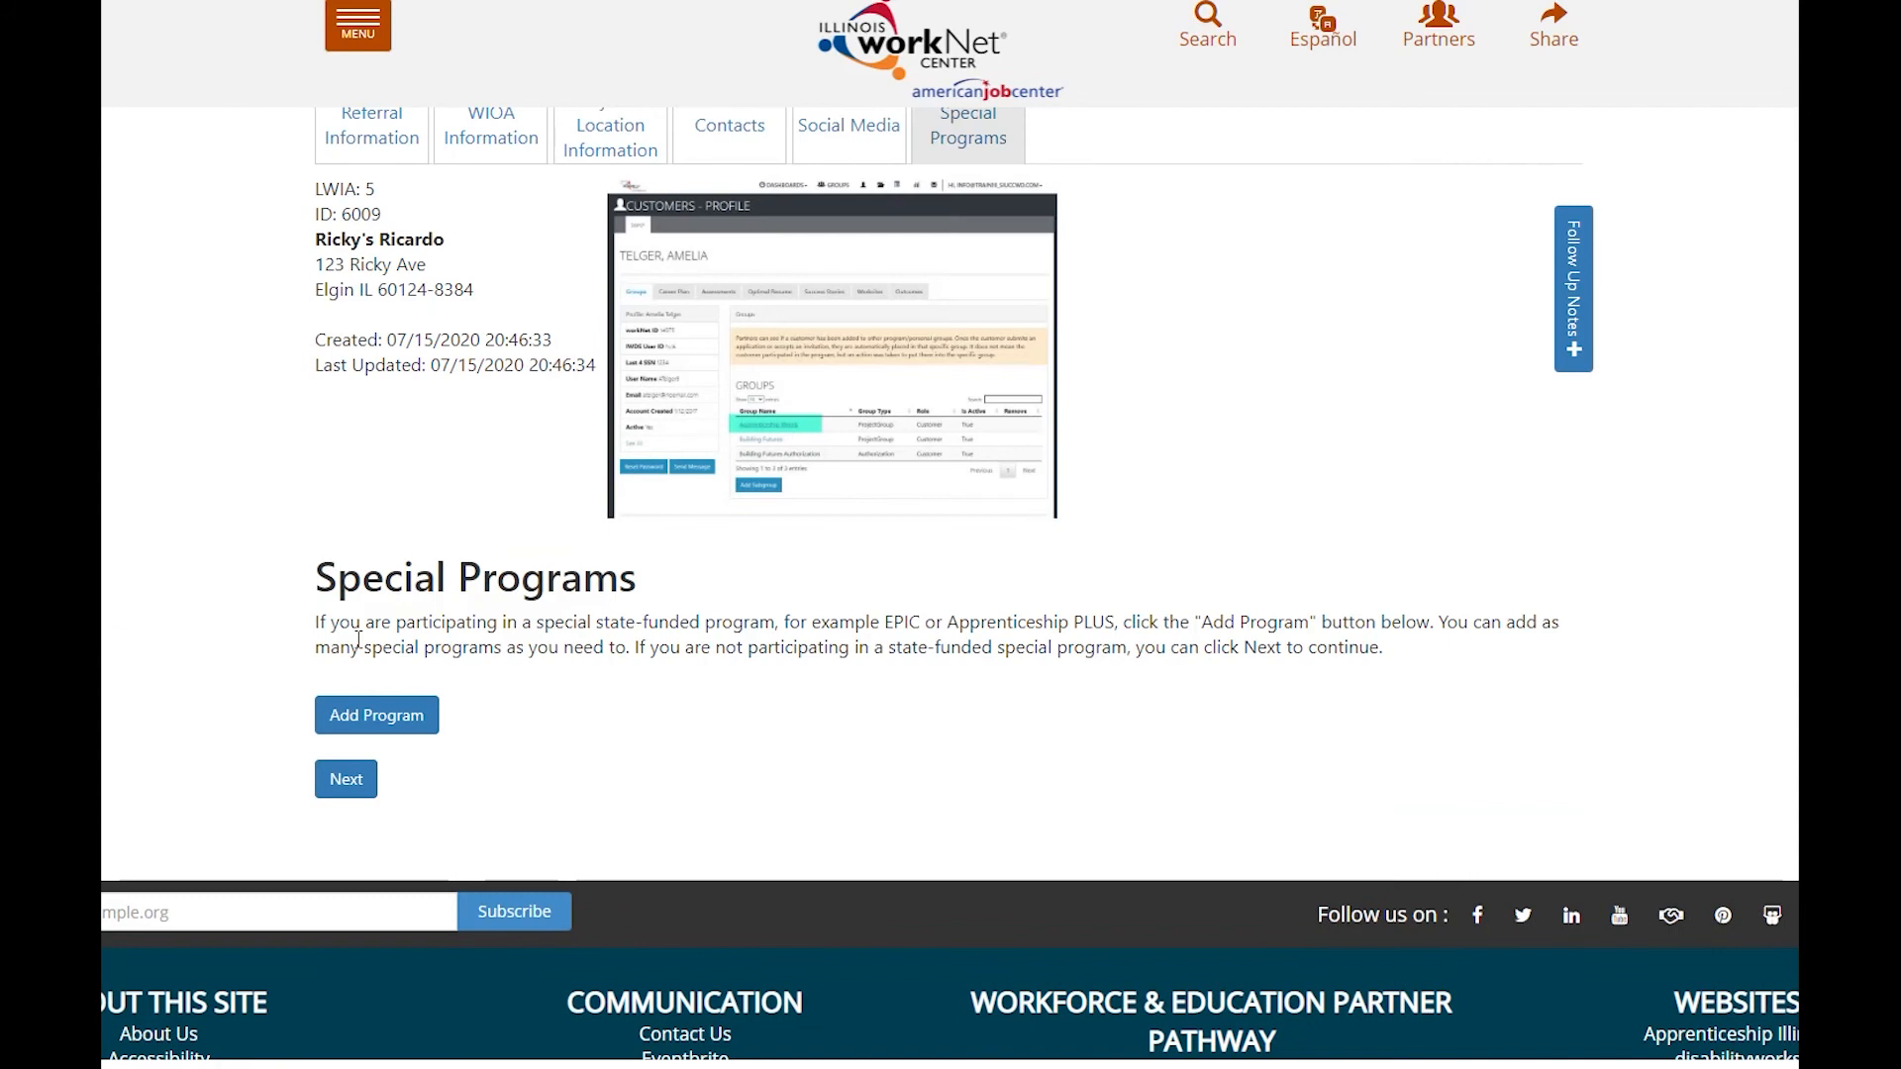
Step: Add the Apprenticeship Illinois special program with 5 openings, applications accepted, active participation, and Kane as the county served, and save it
click(369, 733)
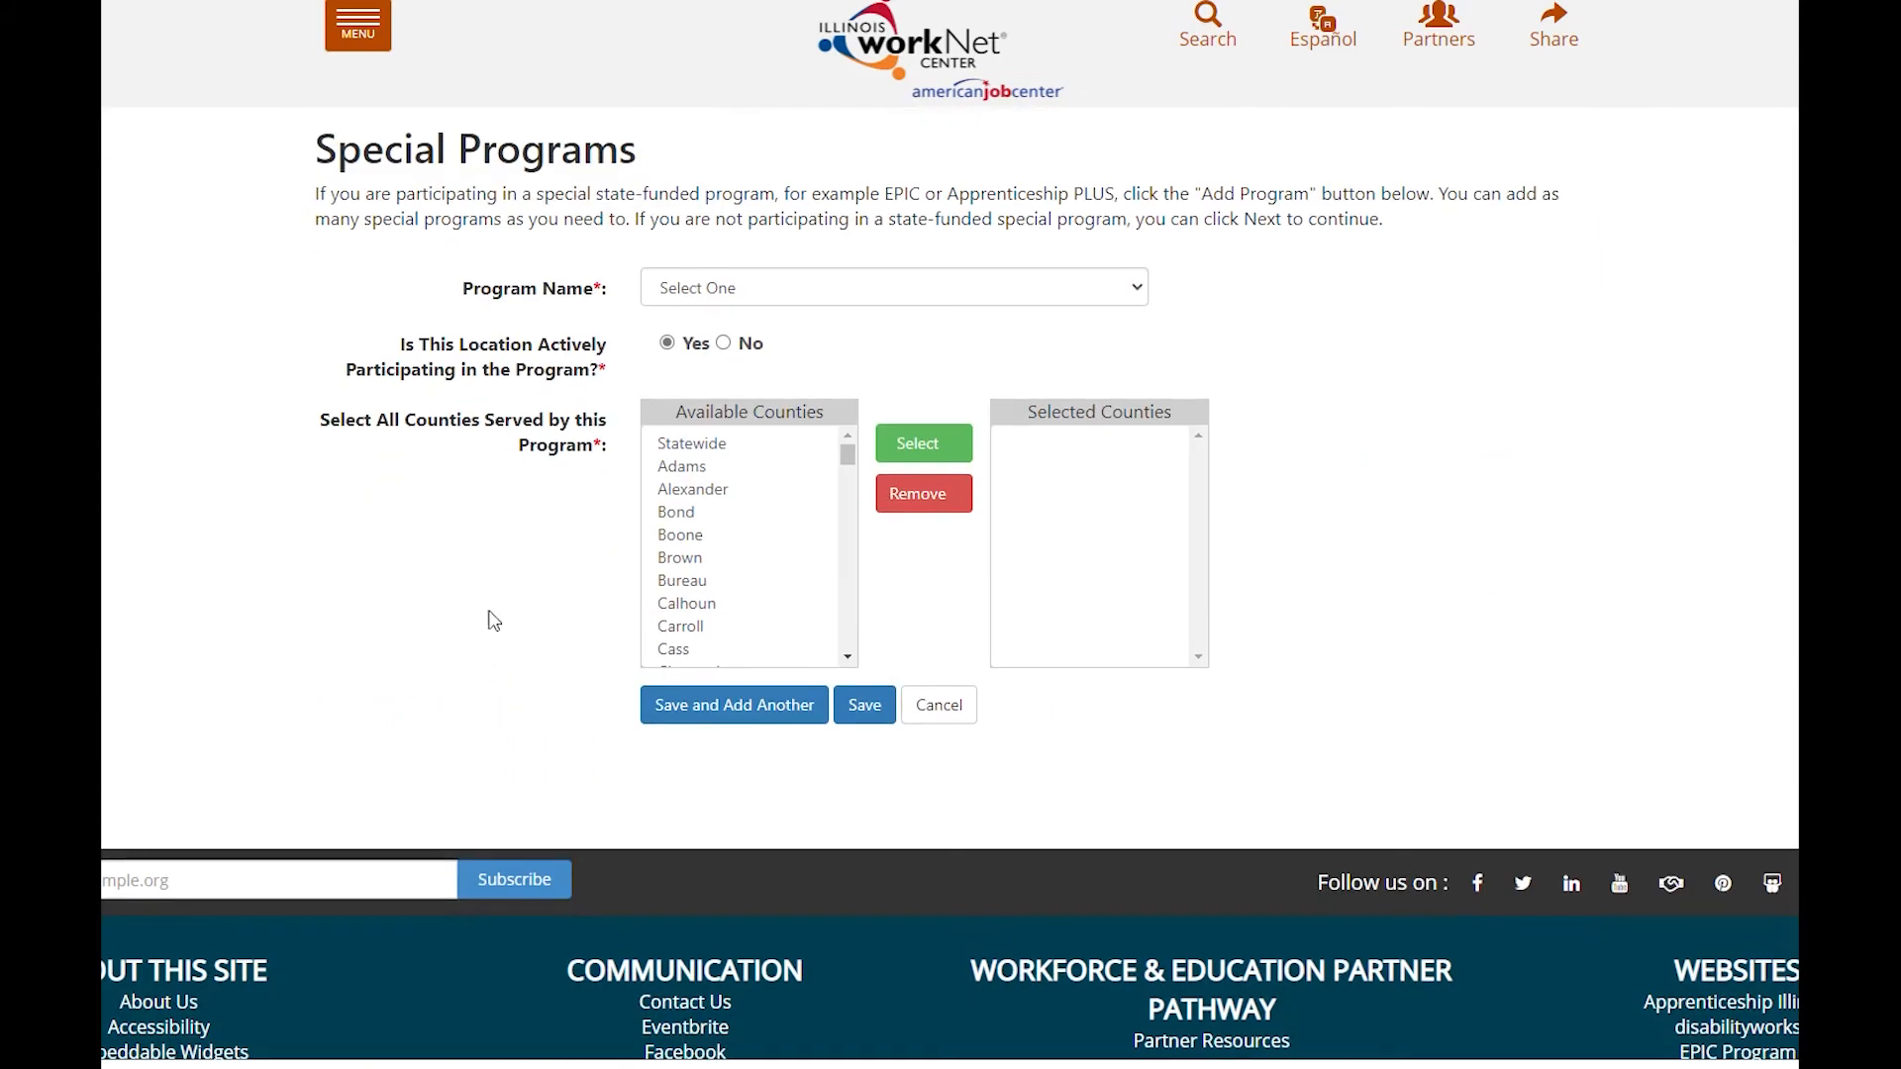
click(739, 293)
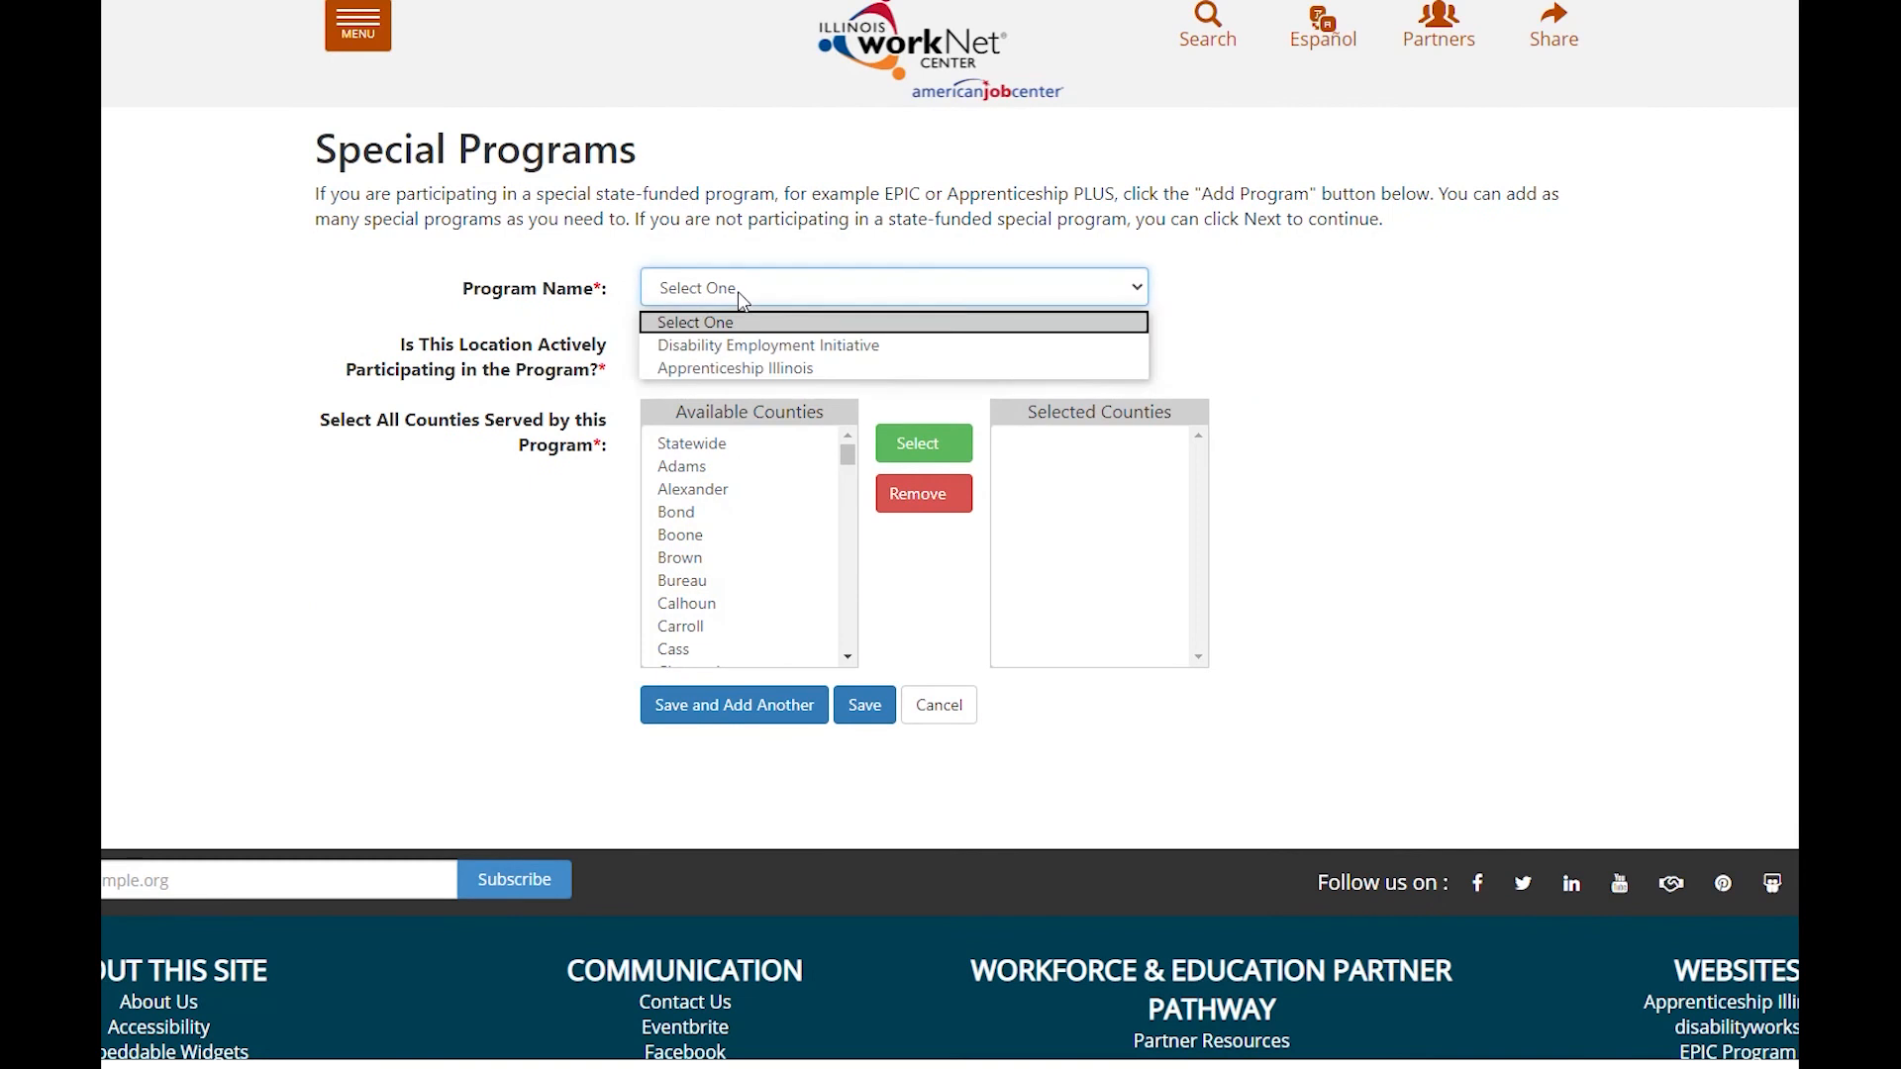
click(748, 372)
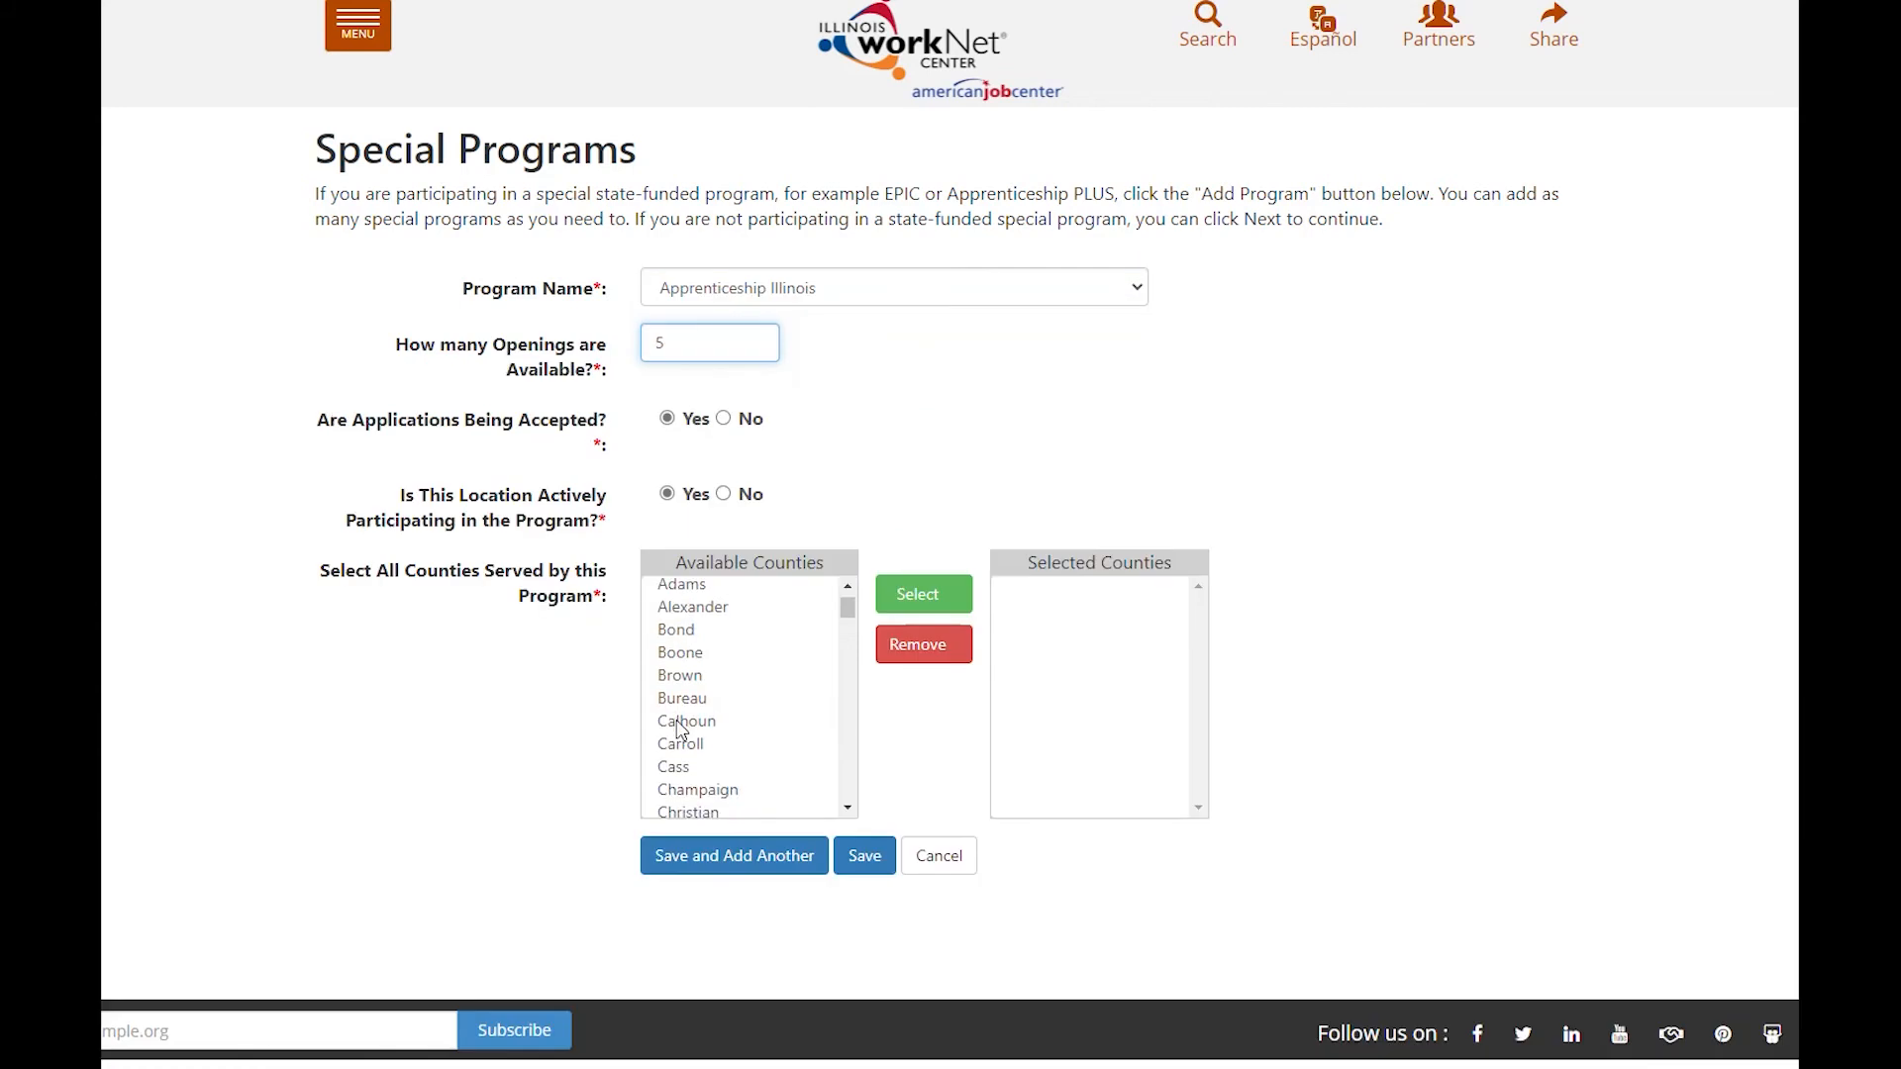
scroll(681, 731, down, 6)
scroll(682, 731, down, 4)
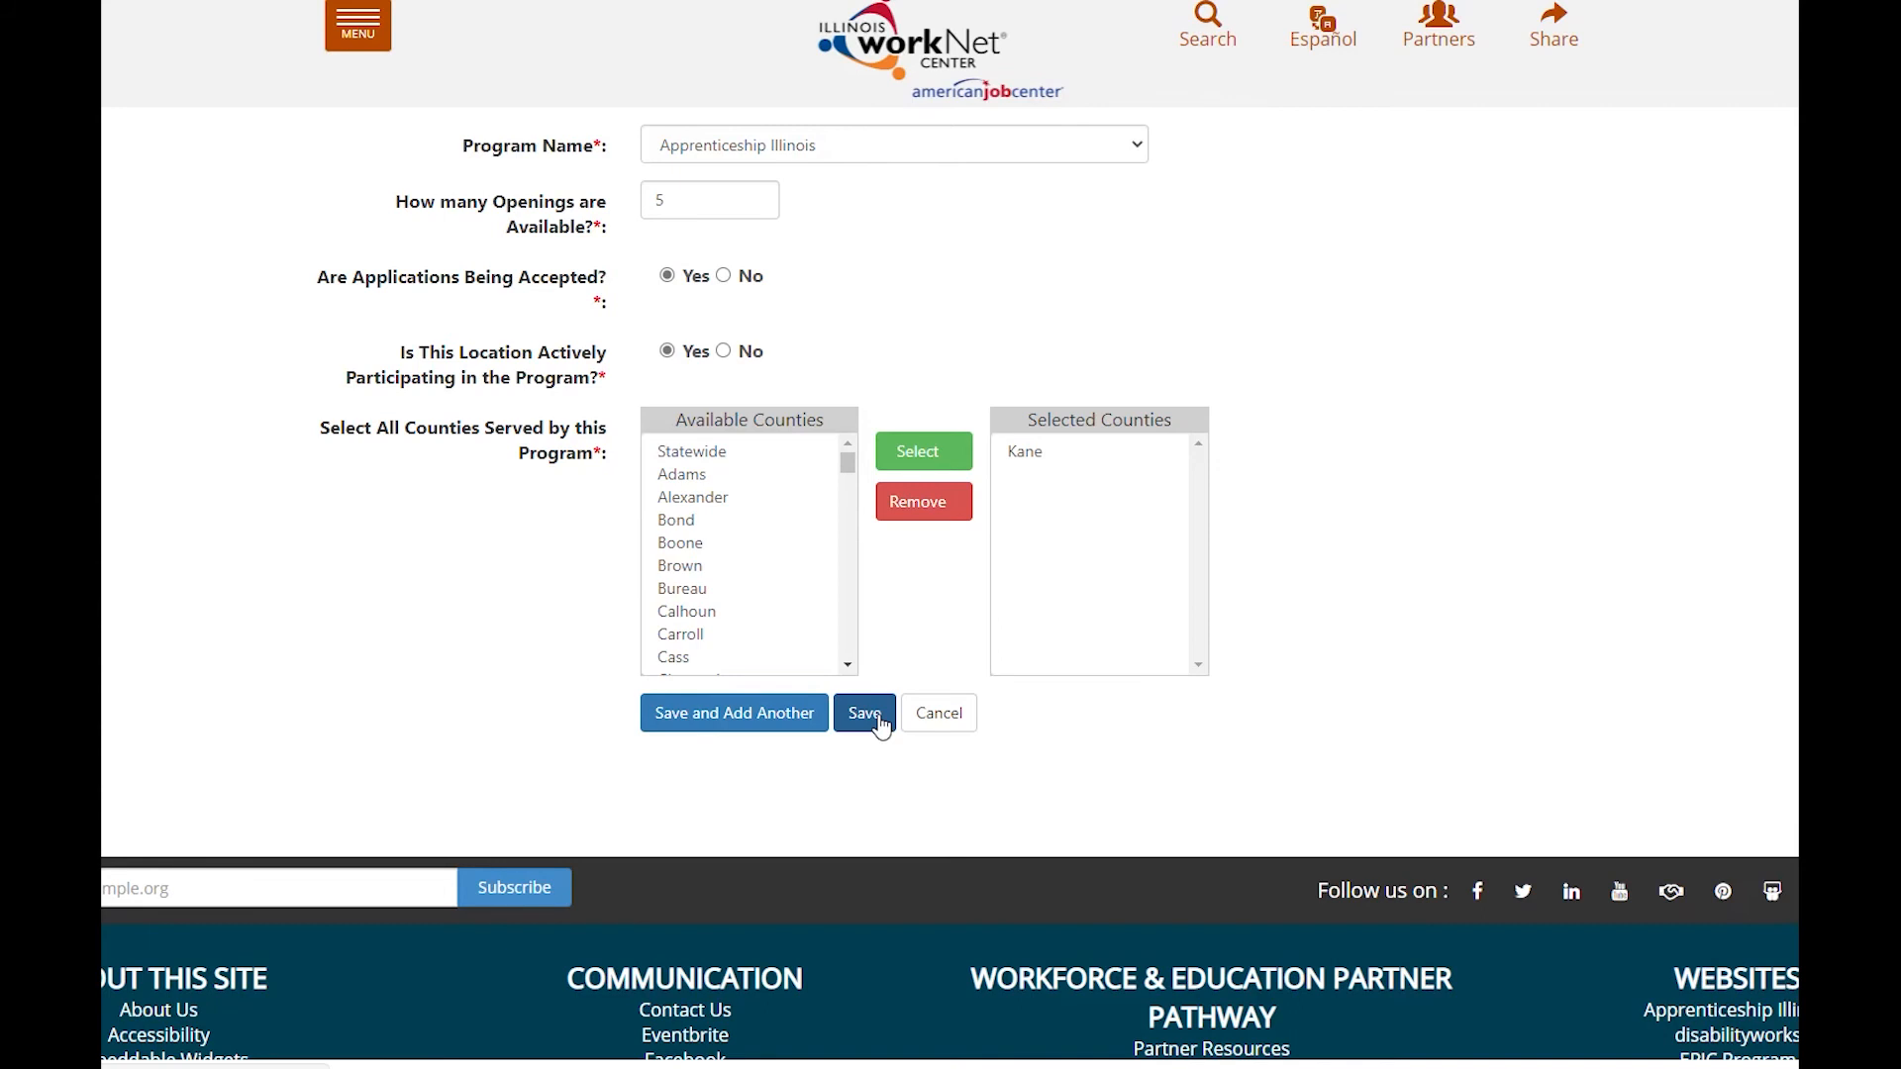
click(865, 714)
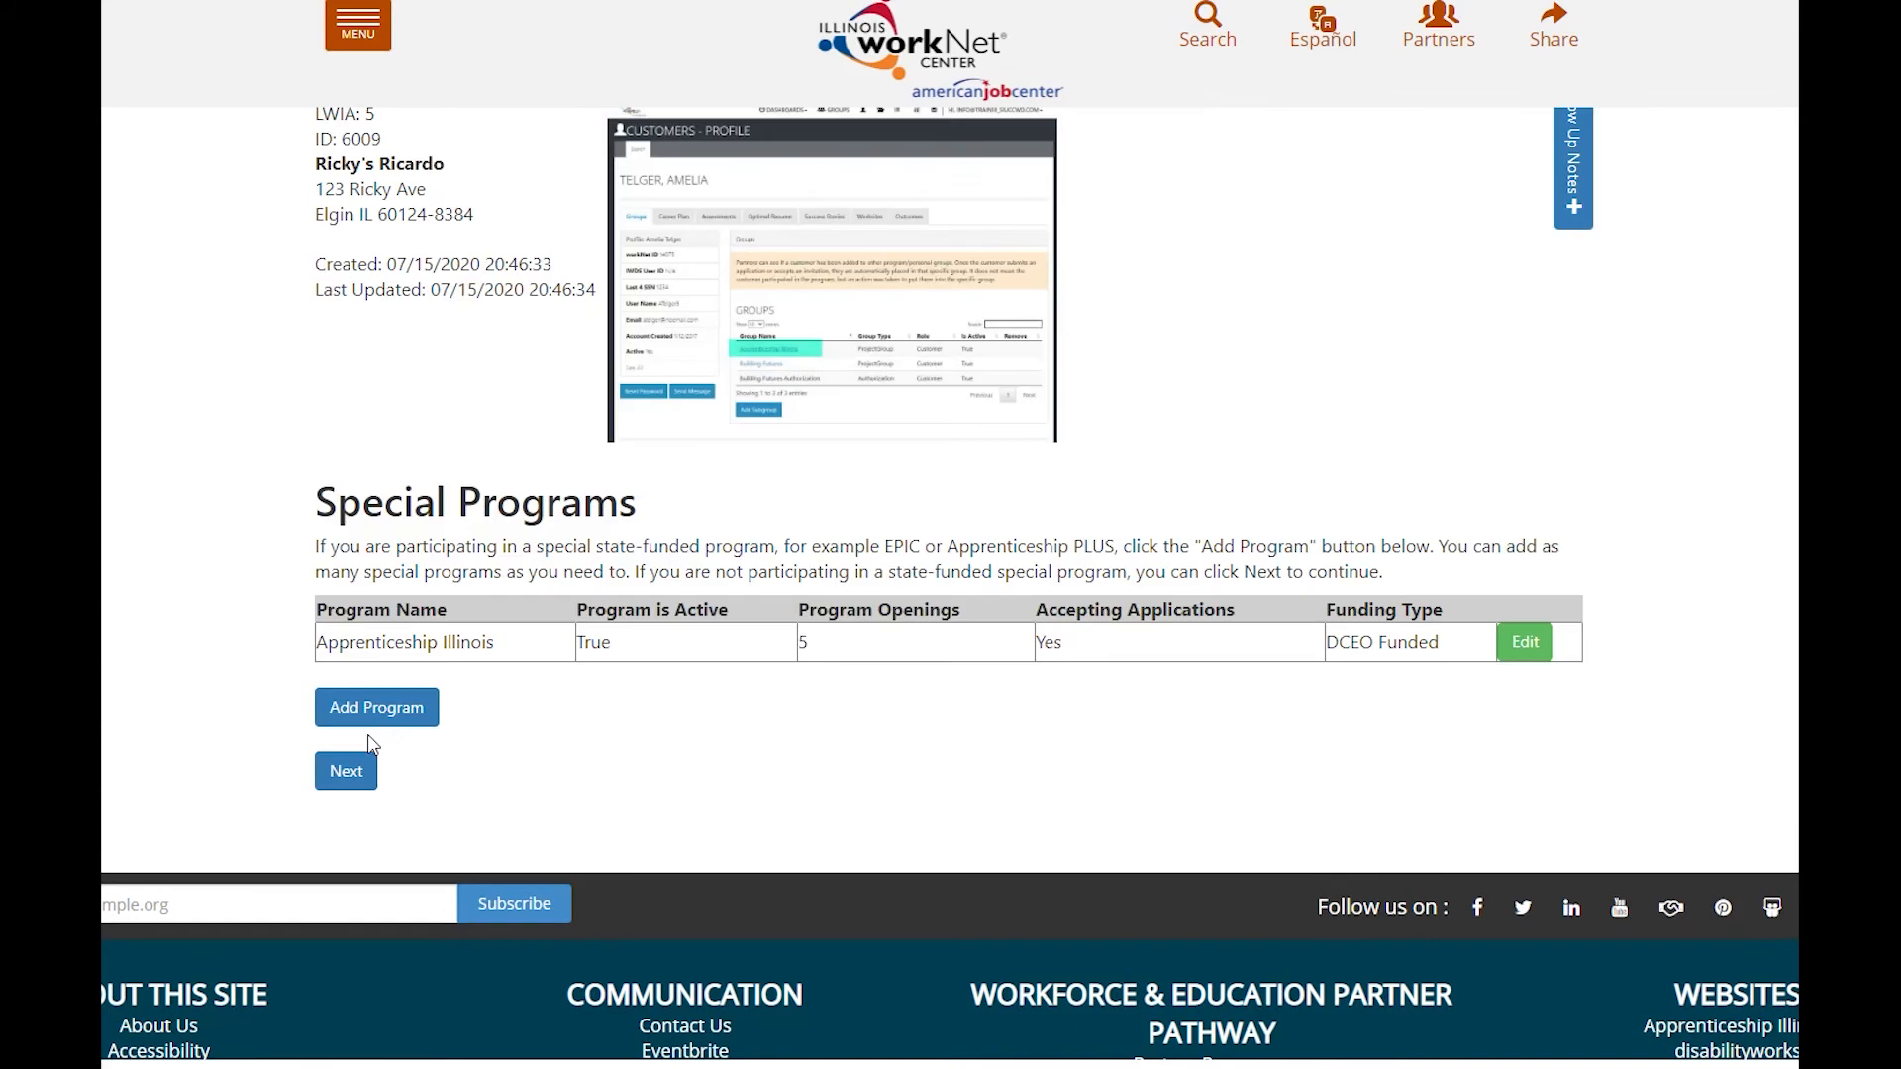
Step: Set the organization type to Private Sector with Community Service Block Grant and Workforce Innovation as funding sources, and save
click(358, 787)
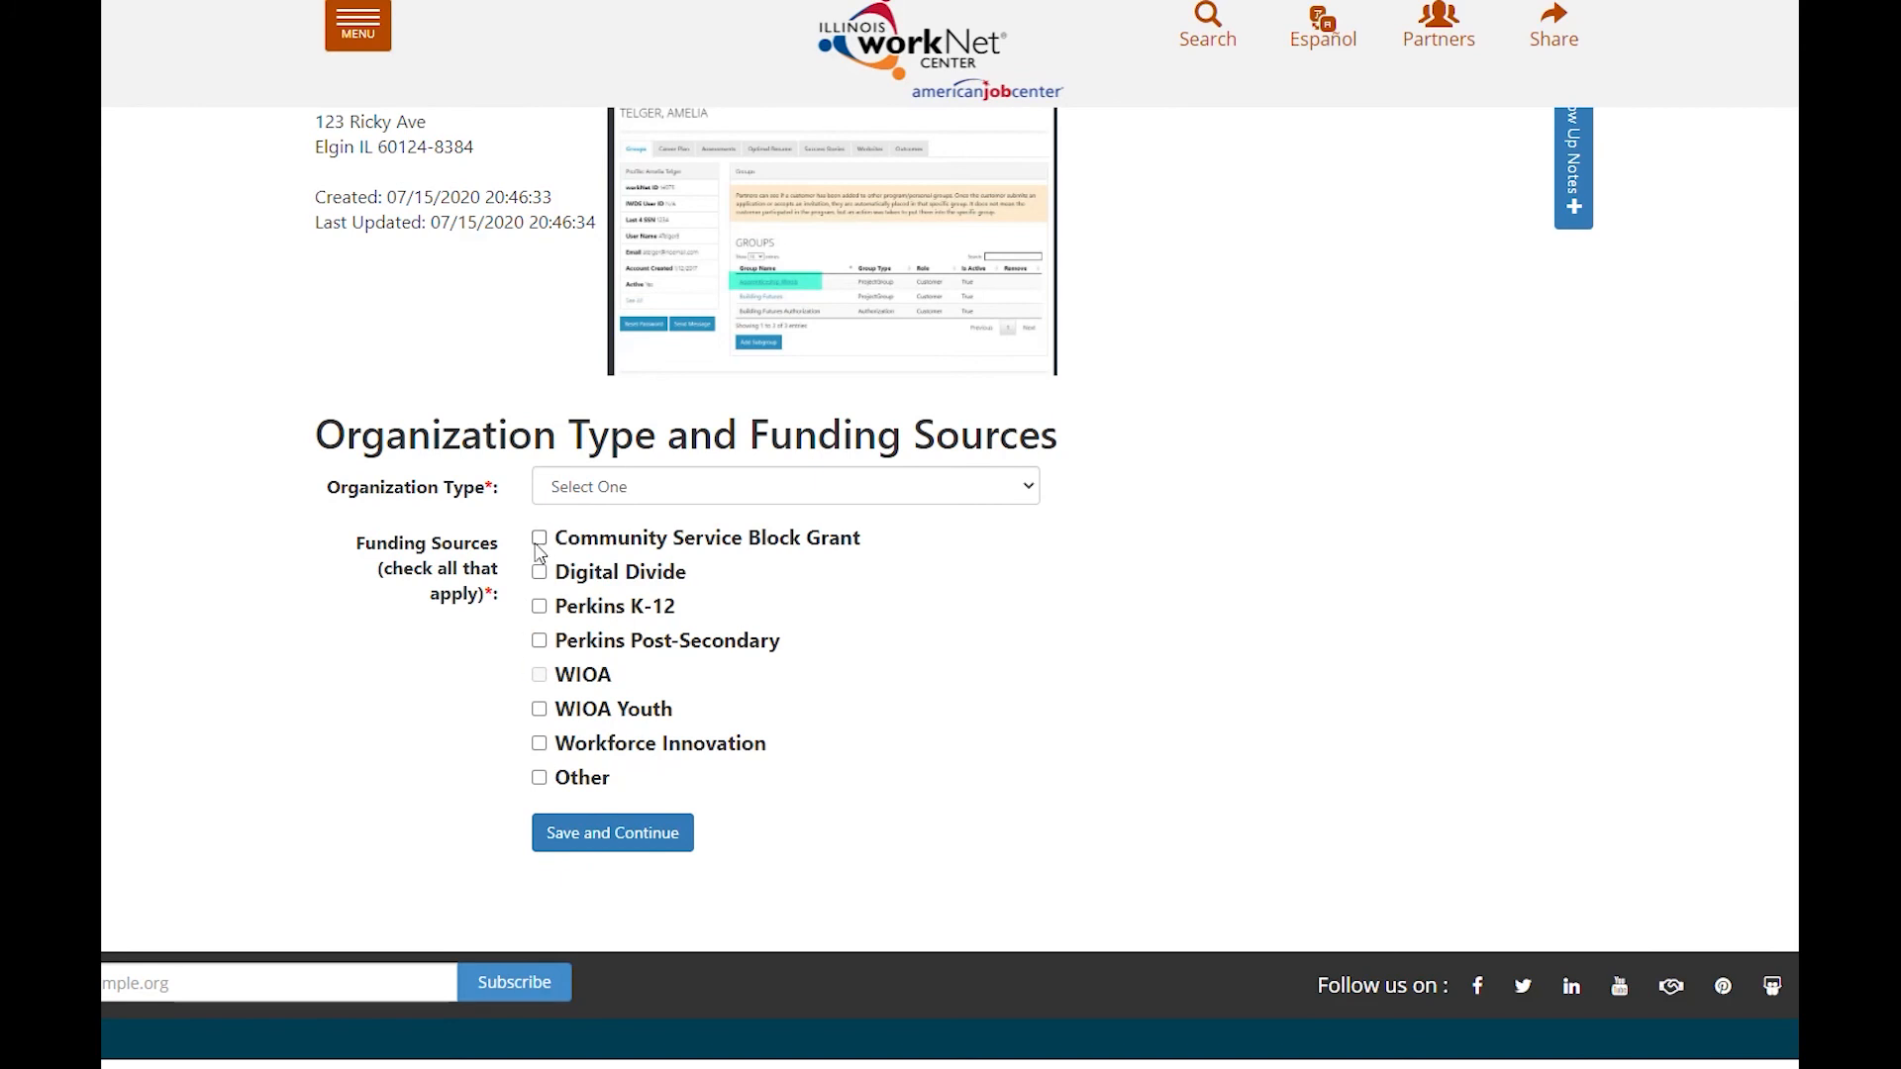
click(595, 498)
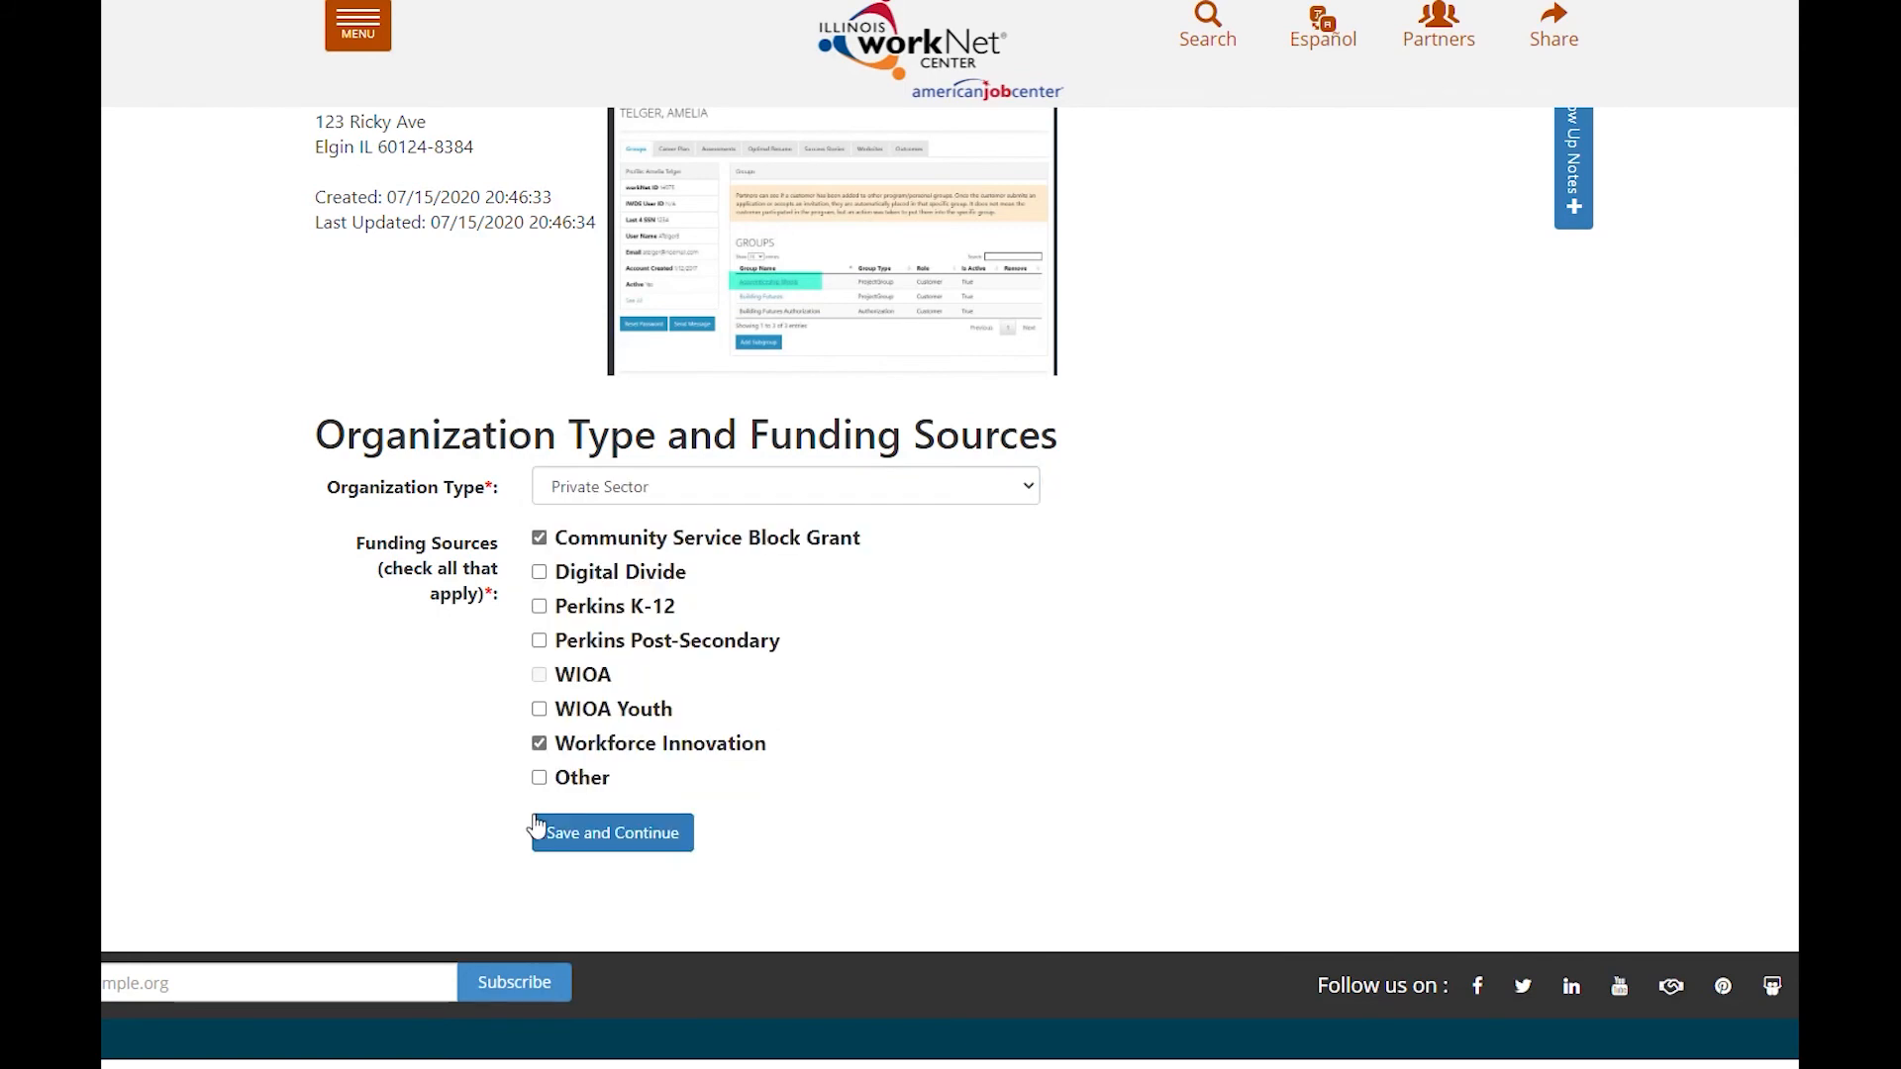
click(618, 846)
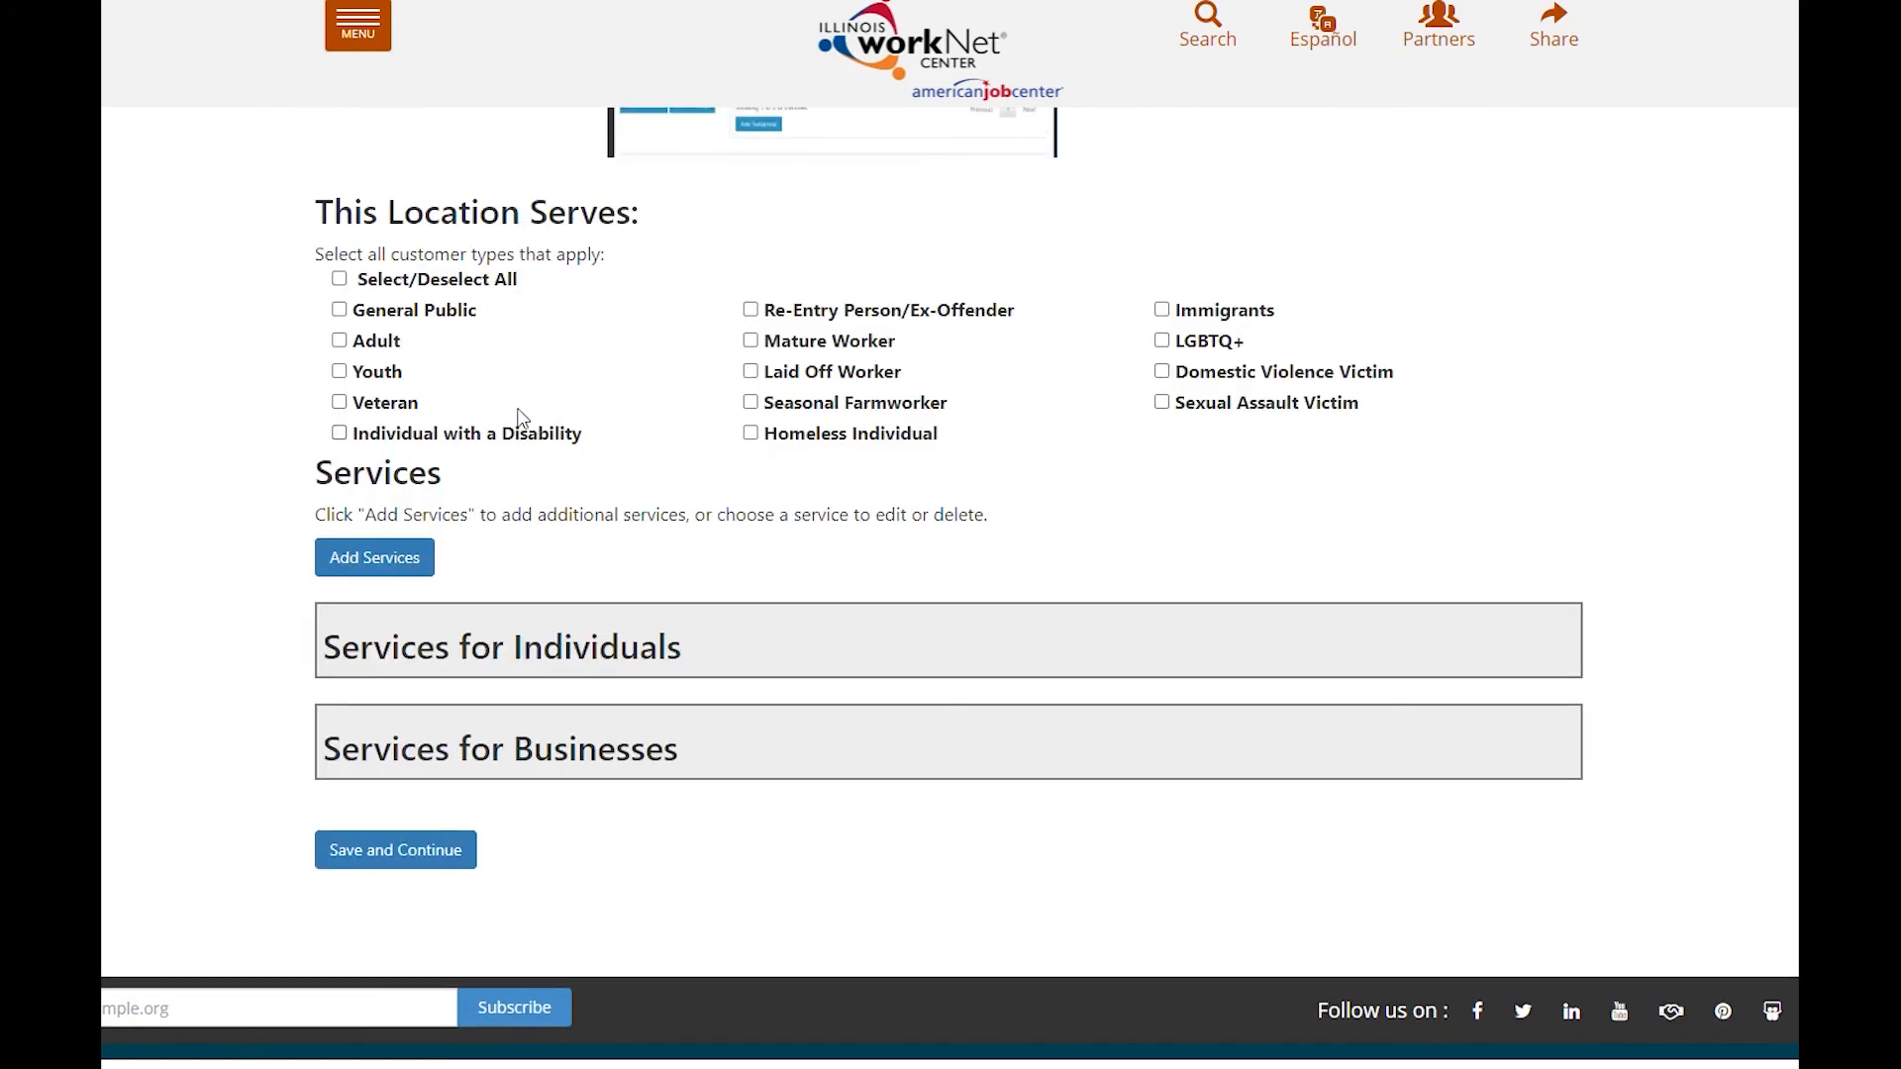
Step: Mark all listed customer types as served, with adult minimum age 21 and youth ages 16 to 21, and open the service selection
click(342, 312)
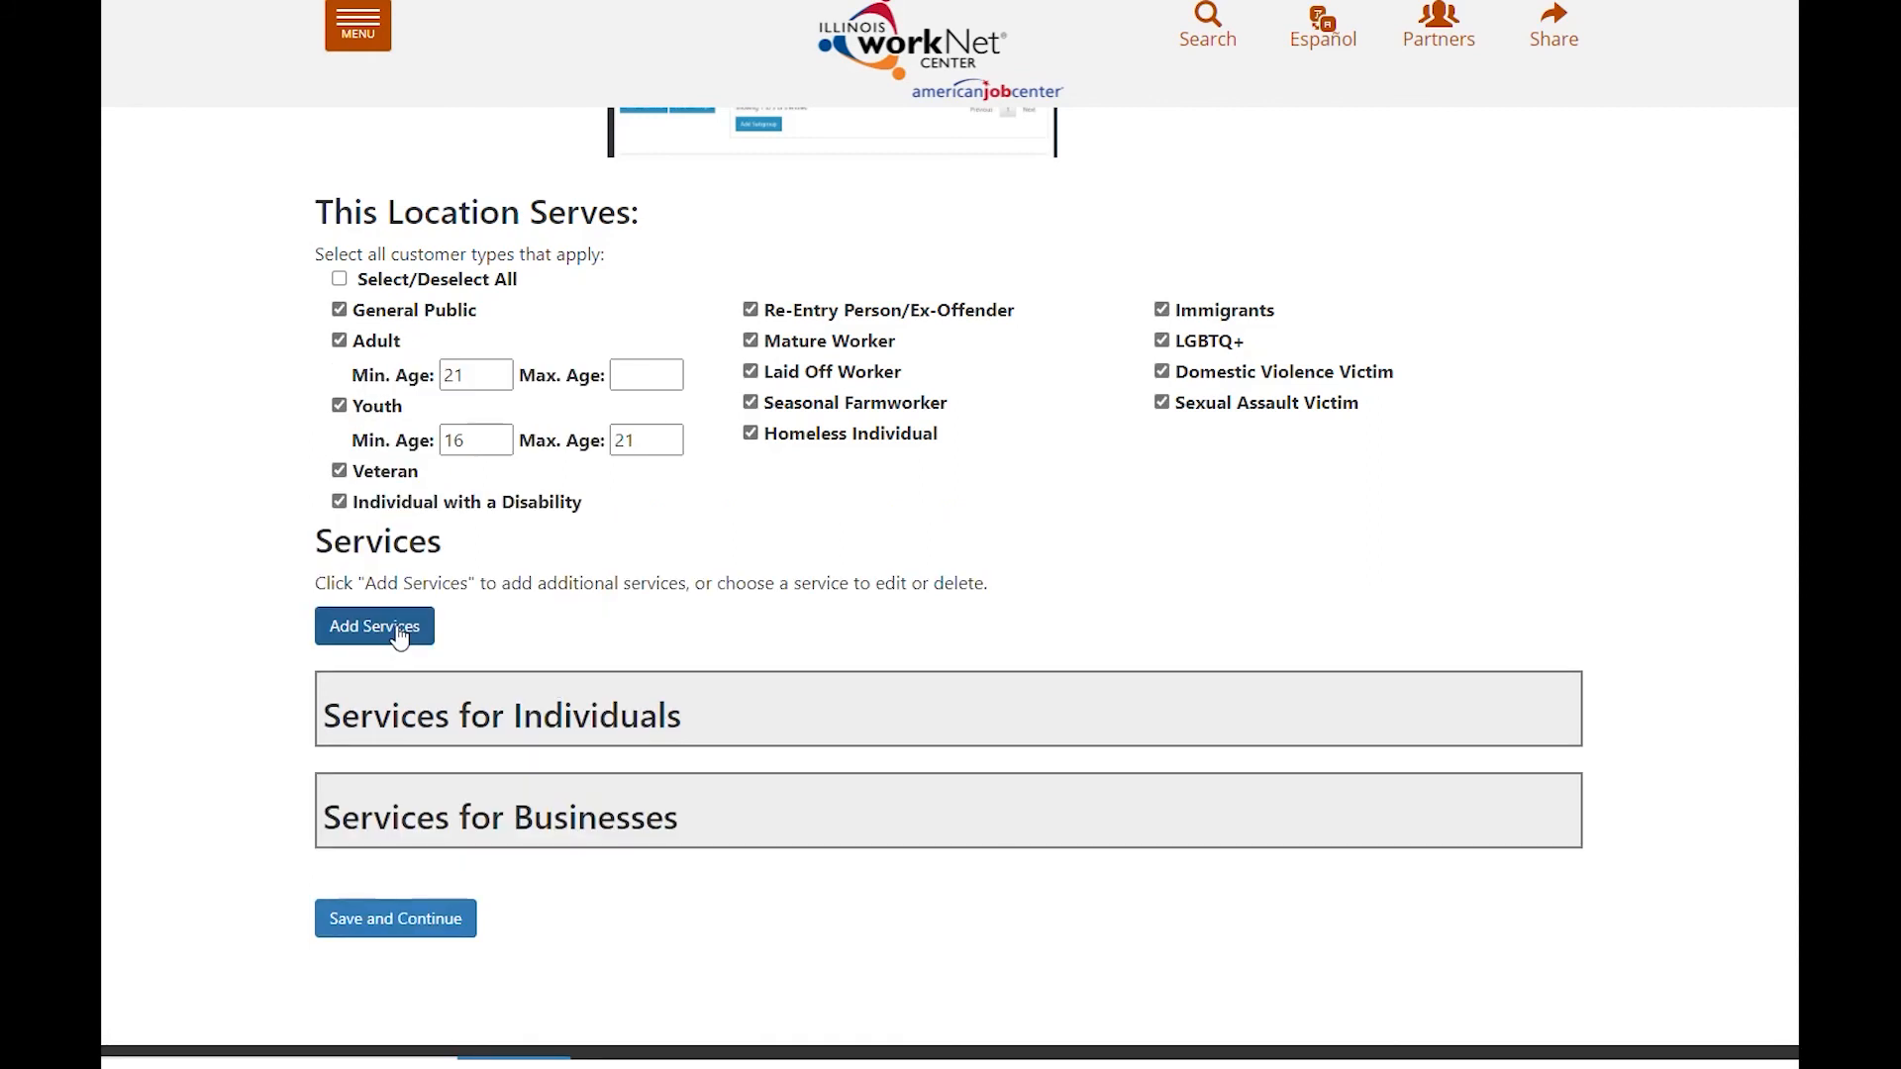
click(399, 636)
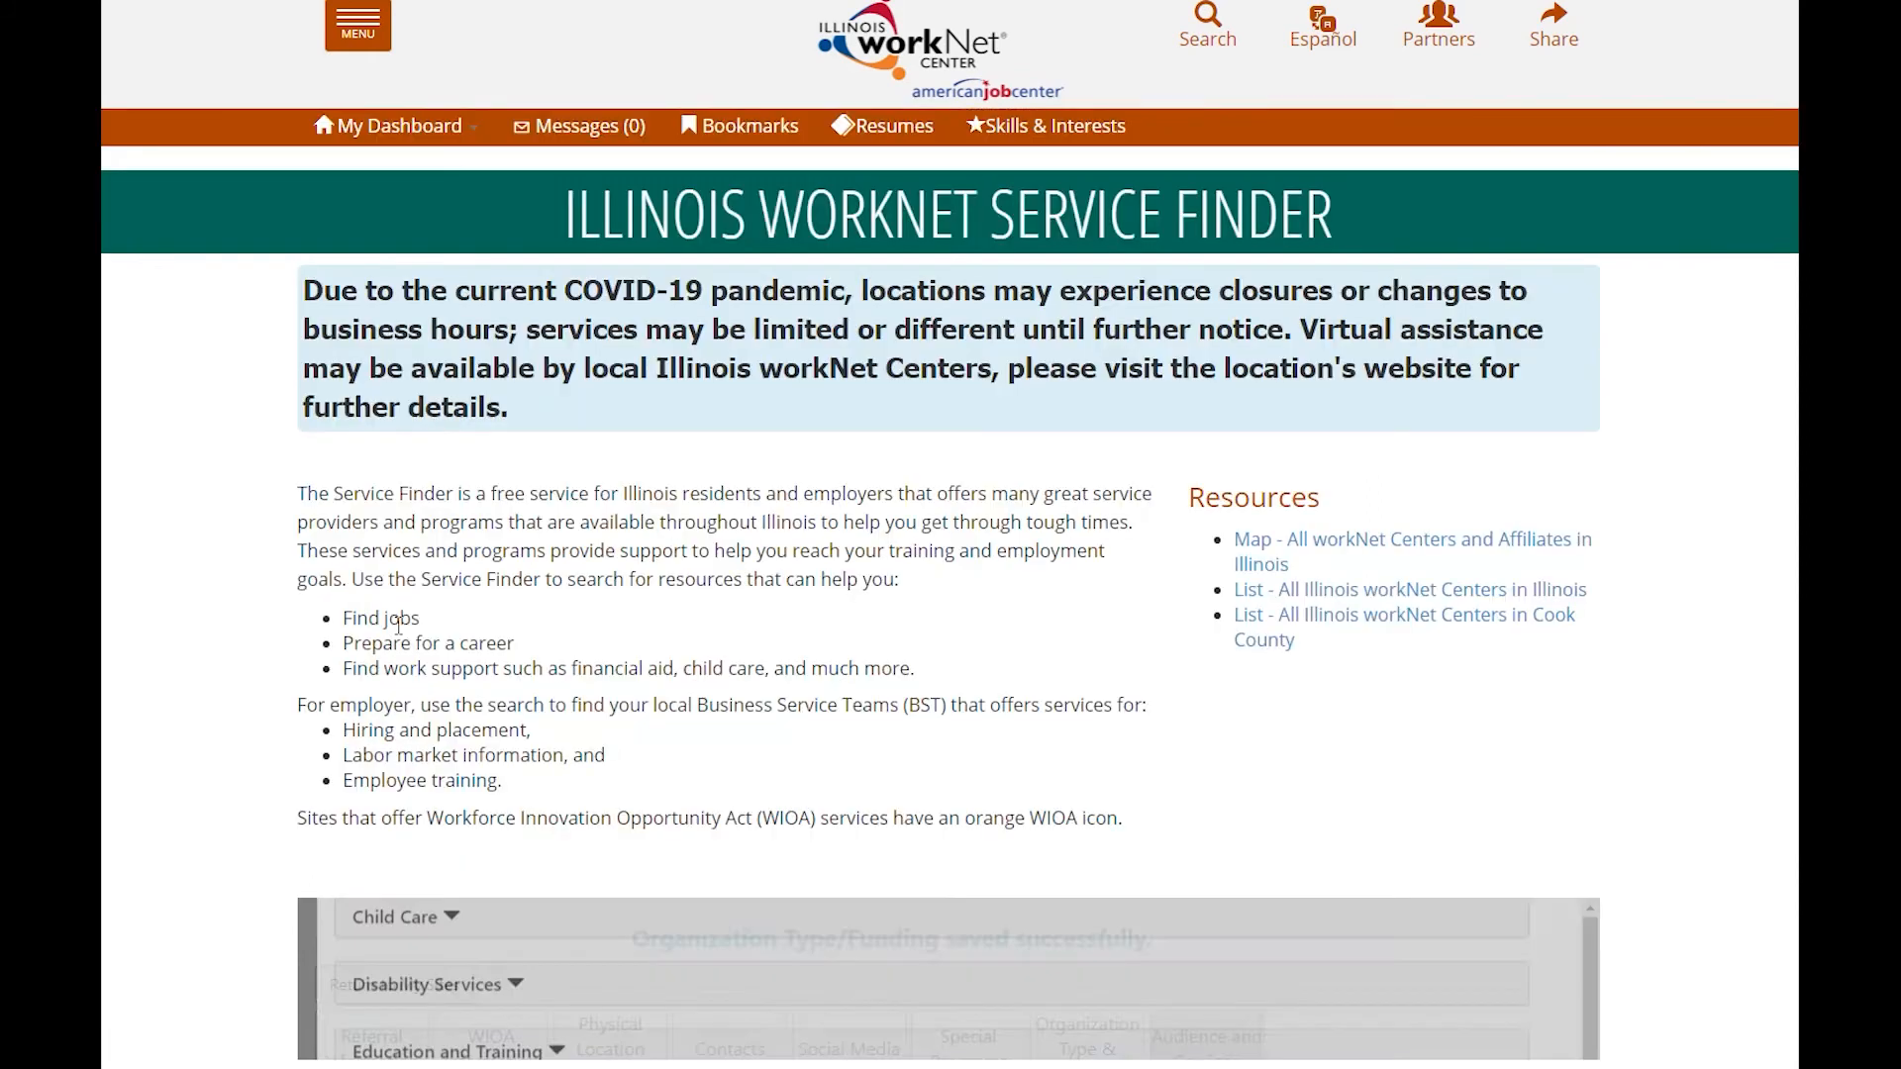
scroll(399, 626, down, 8)
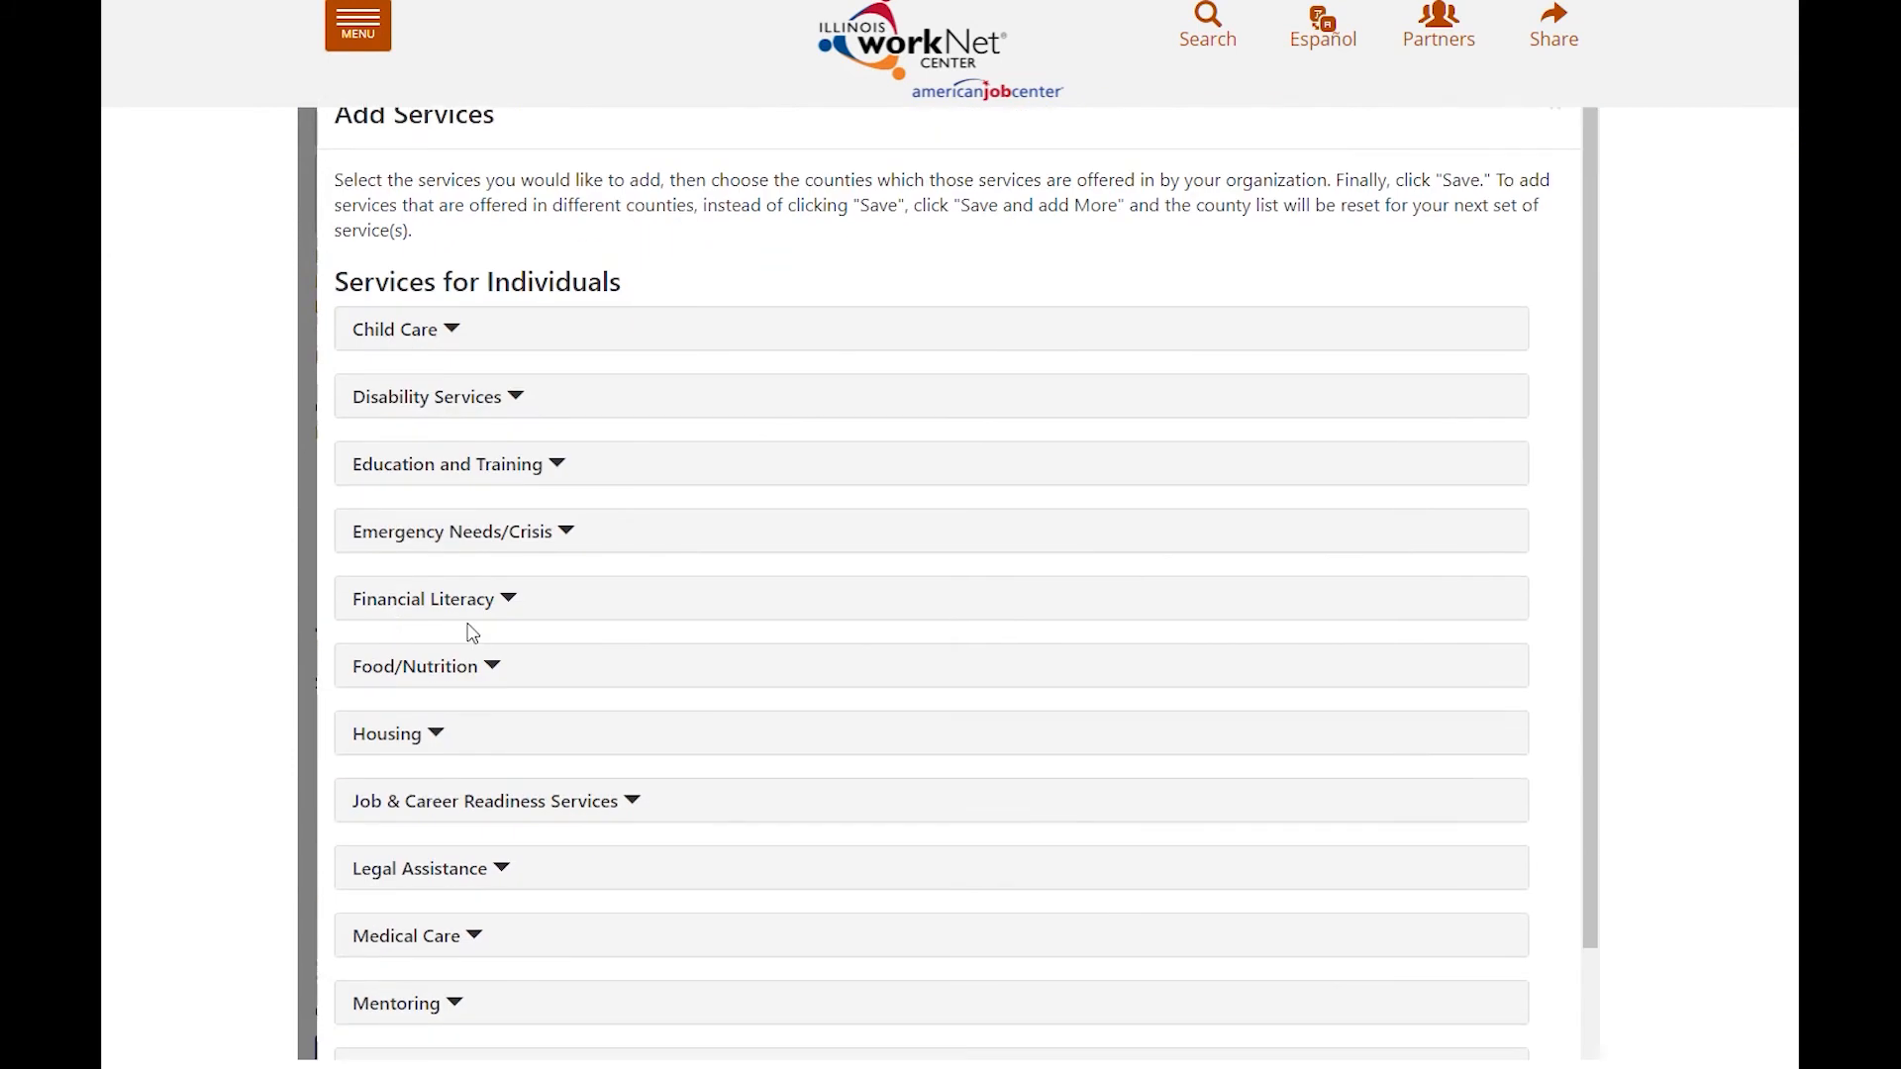
Step: Select the Financial Literacy services Banking/Savings, Credit Literacy, Money Management and Retirement Planning for individuals
click(510, 601)
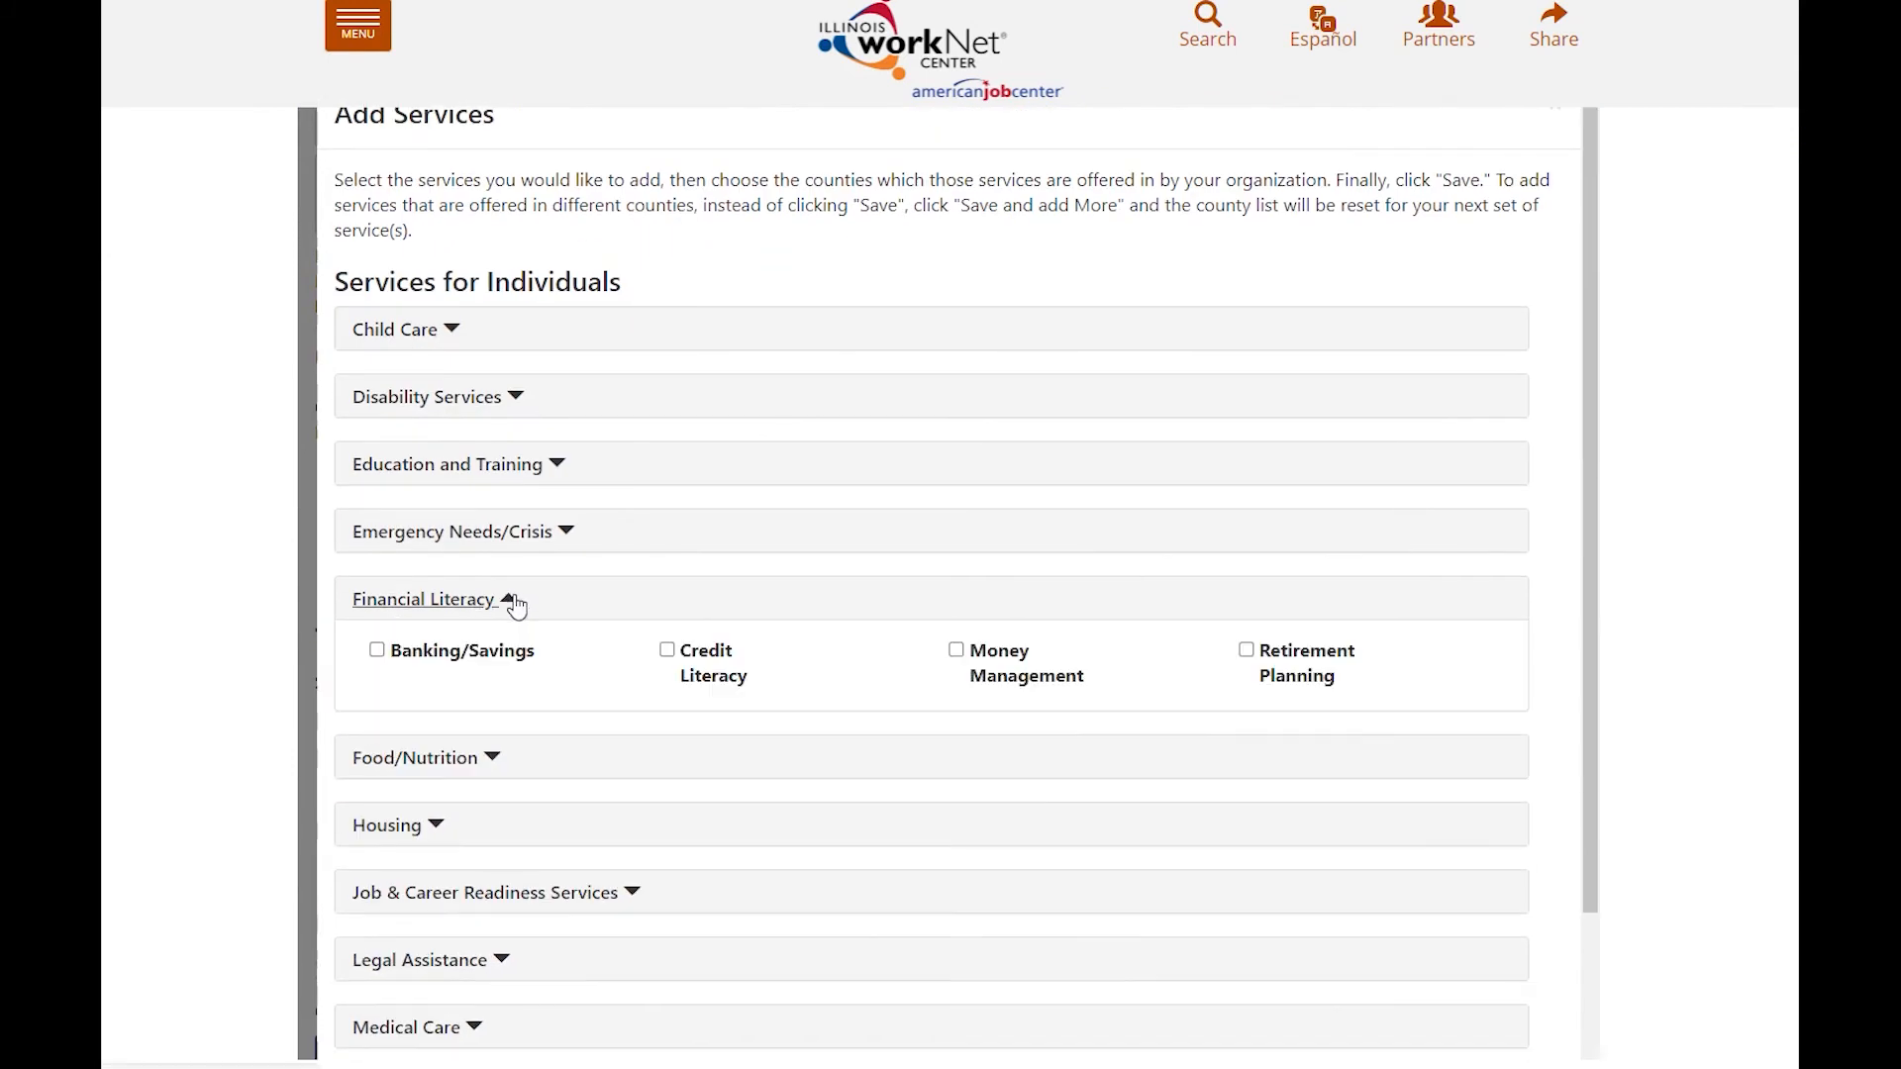
click(379, 655)
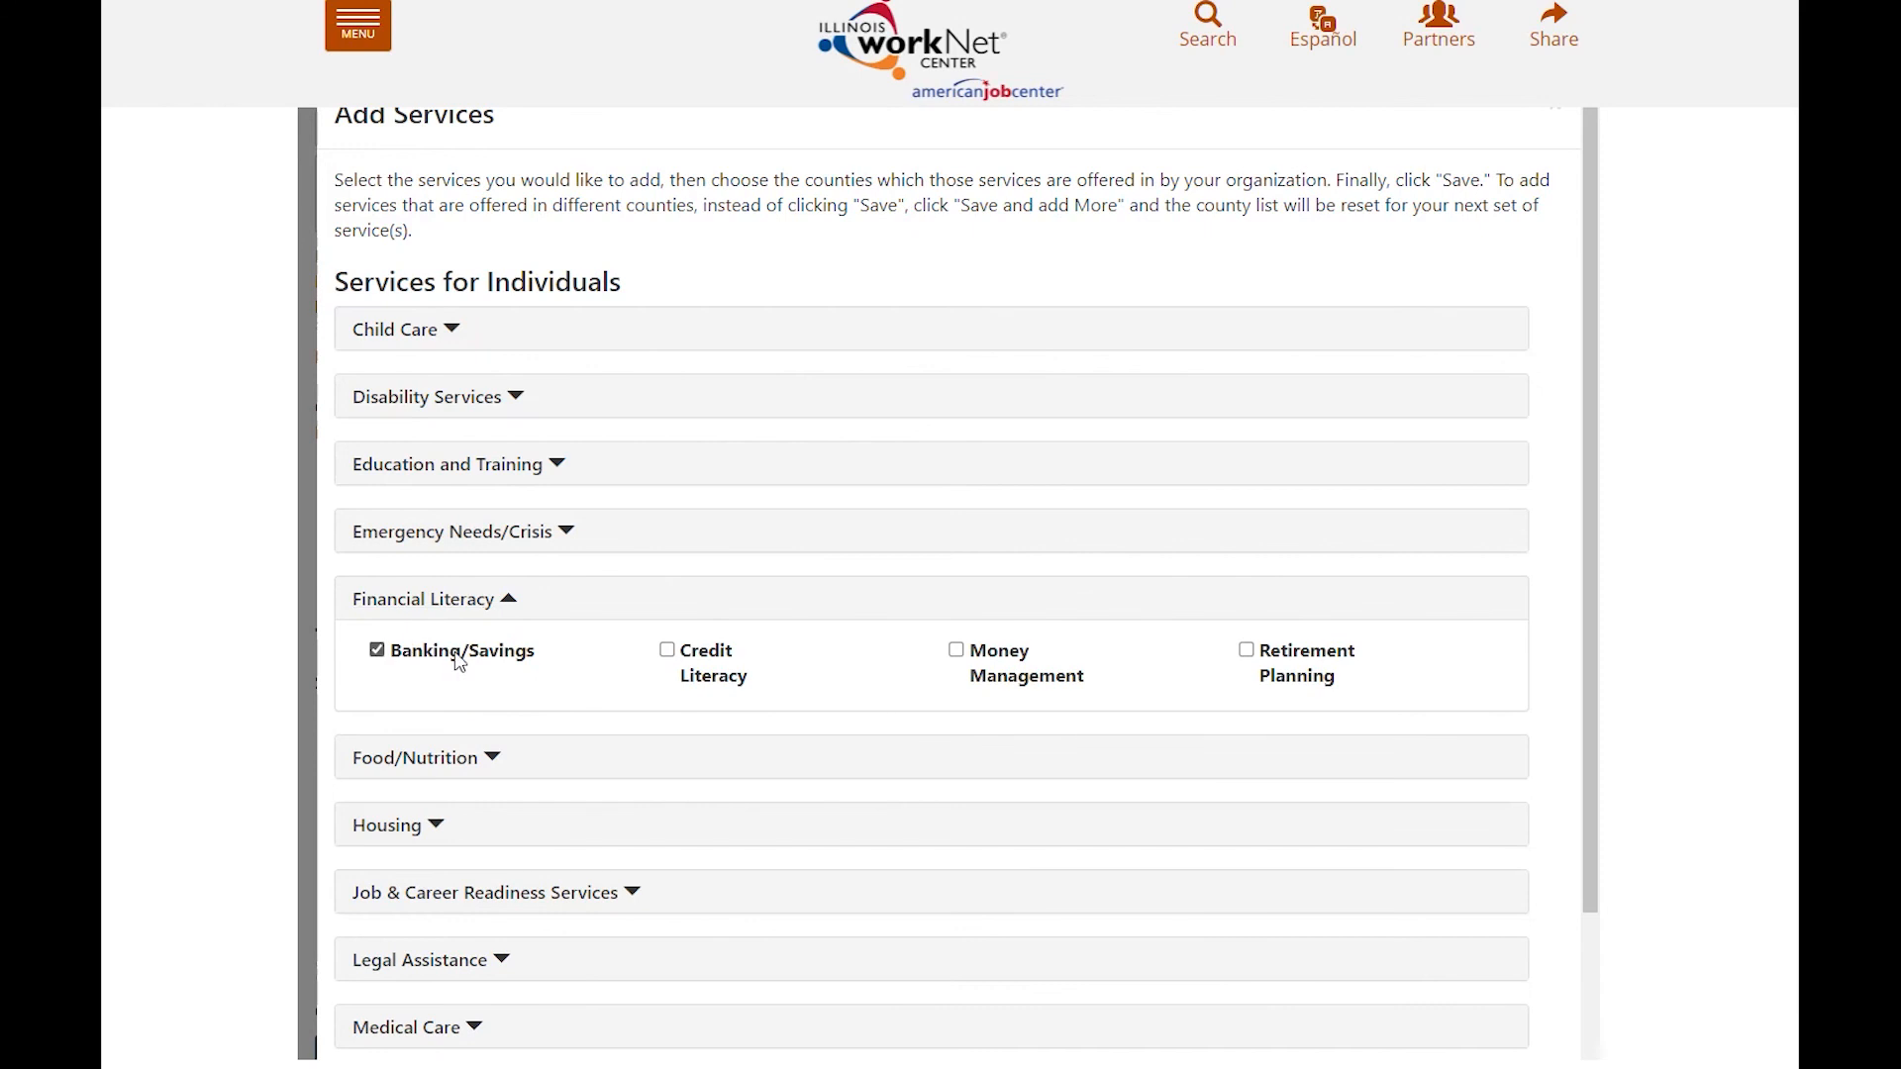
click(666, 653)
click(956, 654)
click(1247, 654)
scroll(329, 683, down, 10)
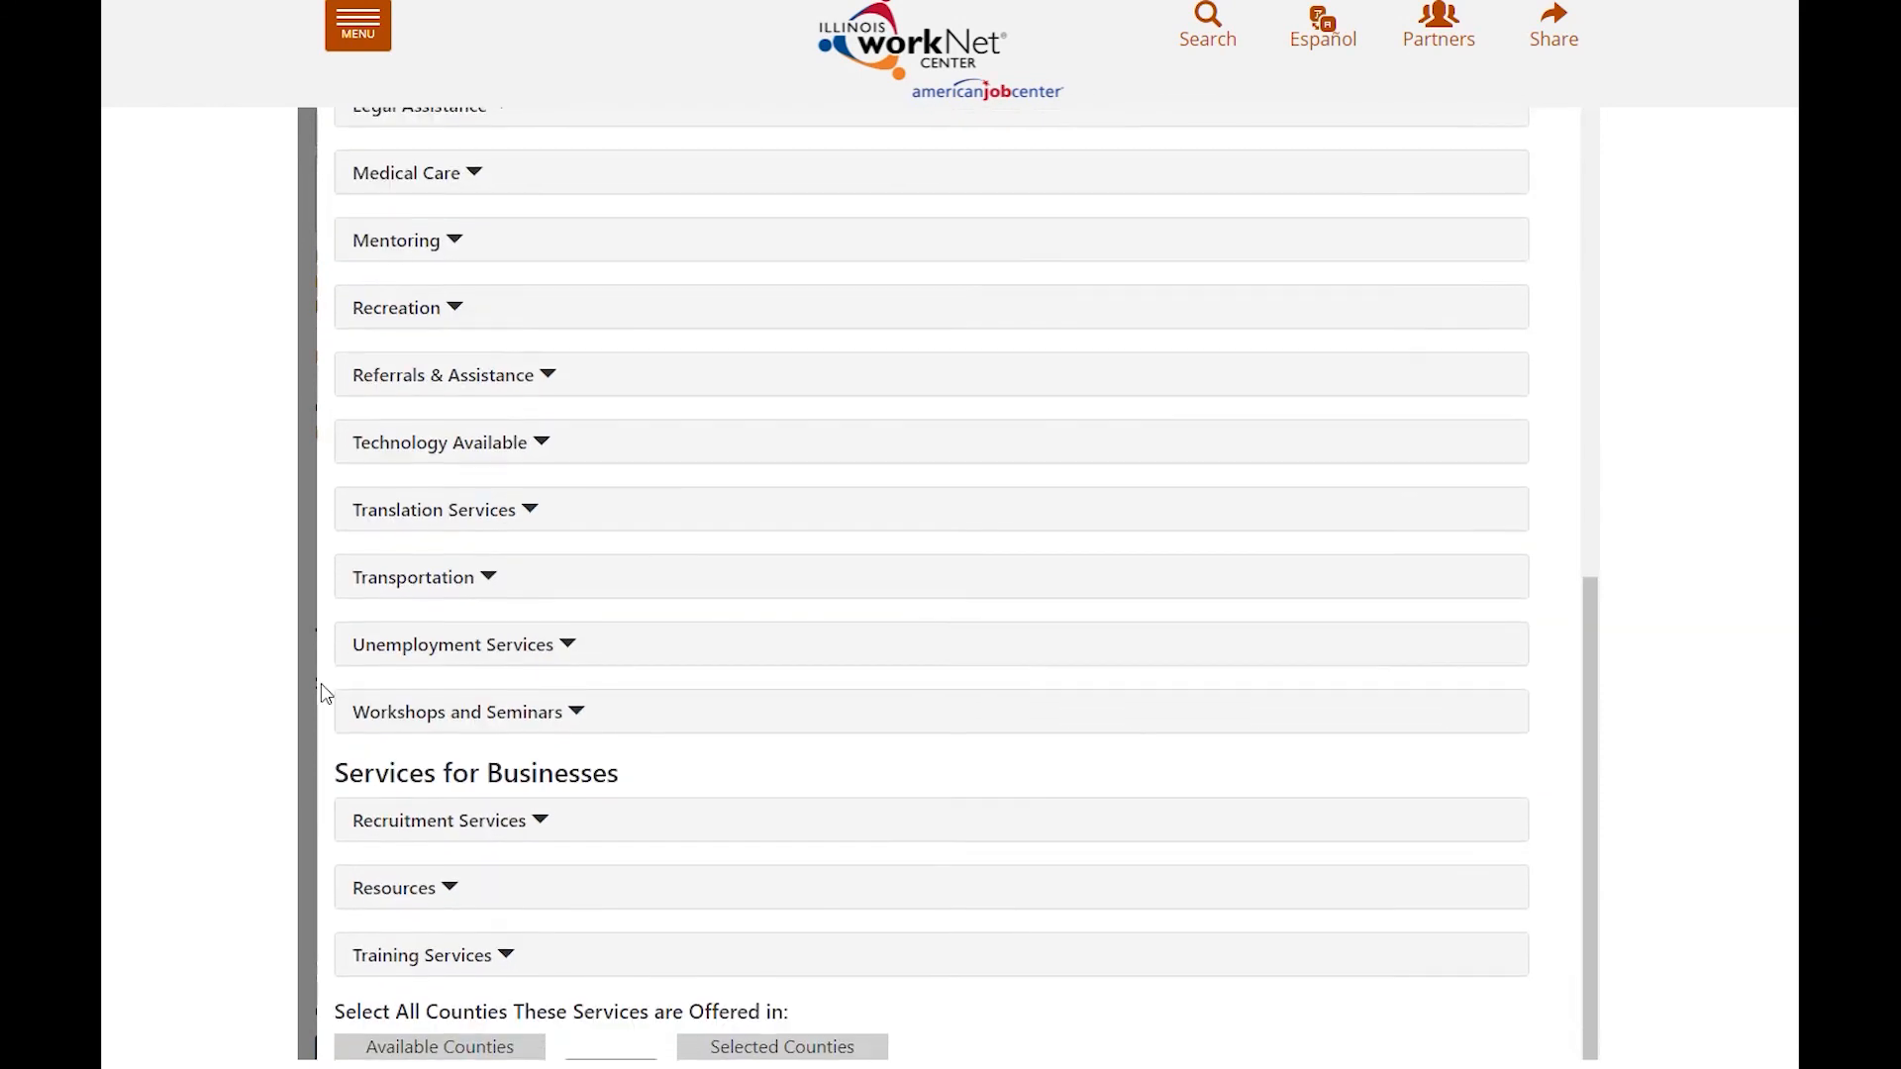
Step: Set Kane as the county where the selected services are offered, save them, and continue to the site preview
scroll(326, 694, down, 3)
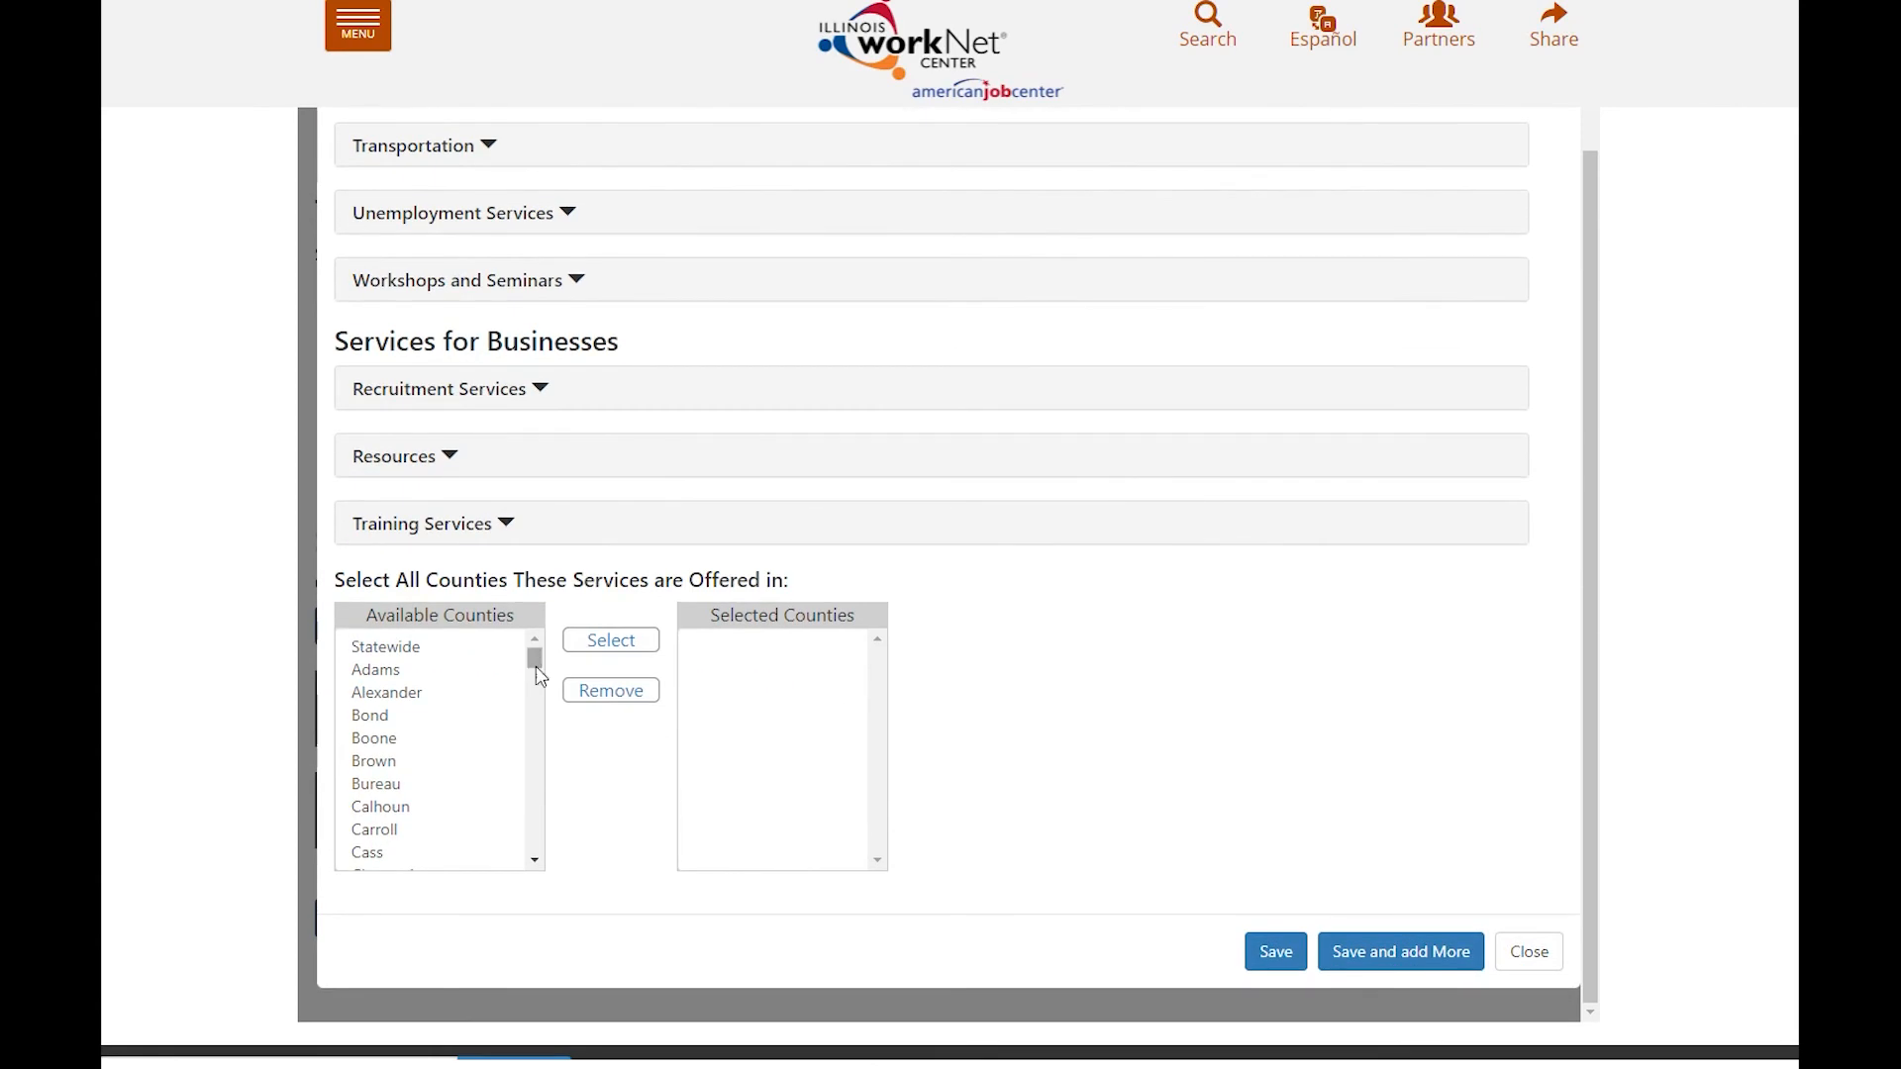
drag(531, 655, 536, 712)
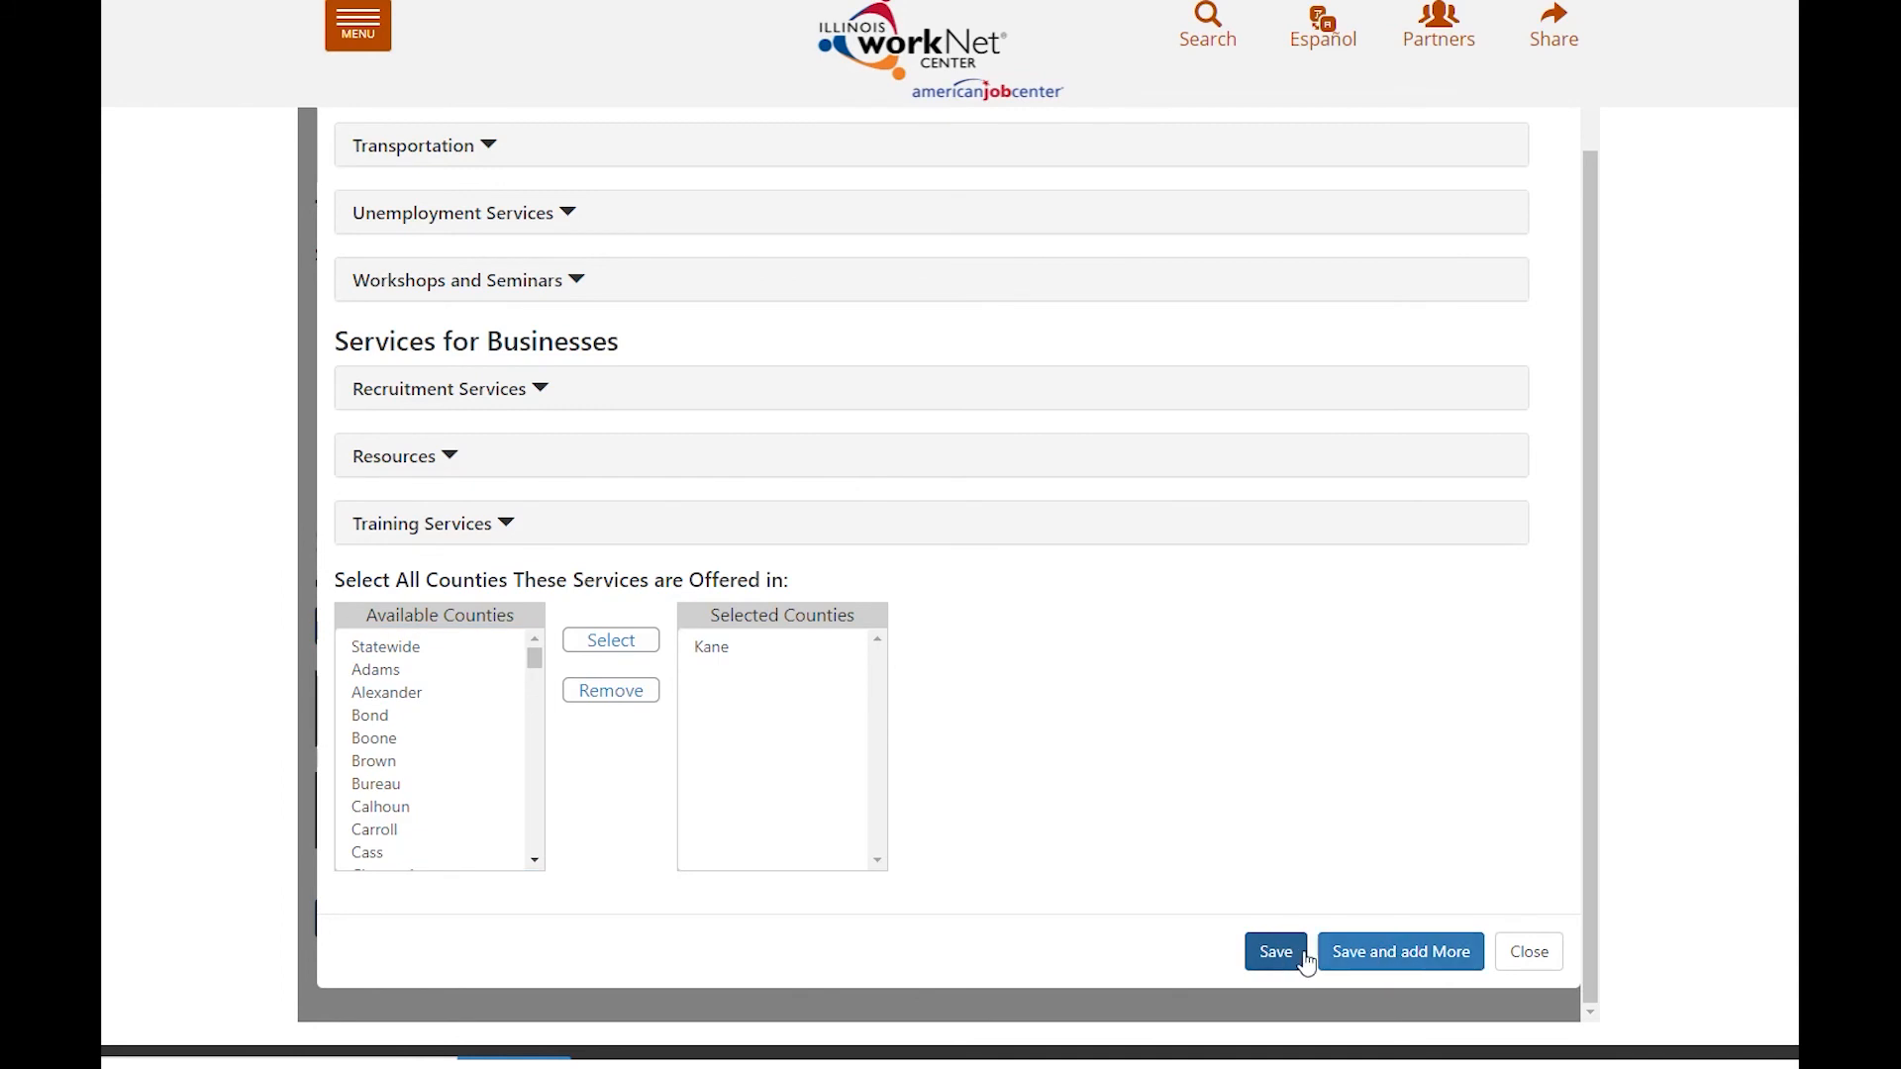
click(1274, 955)
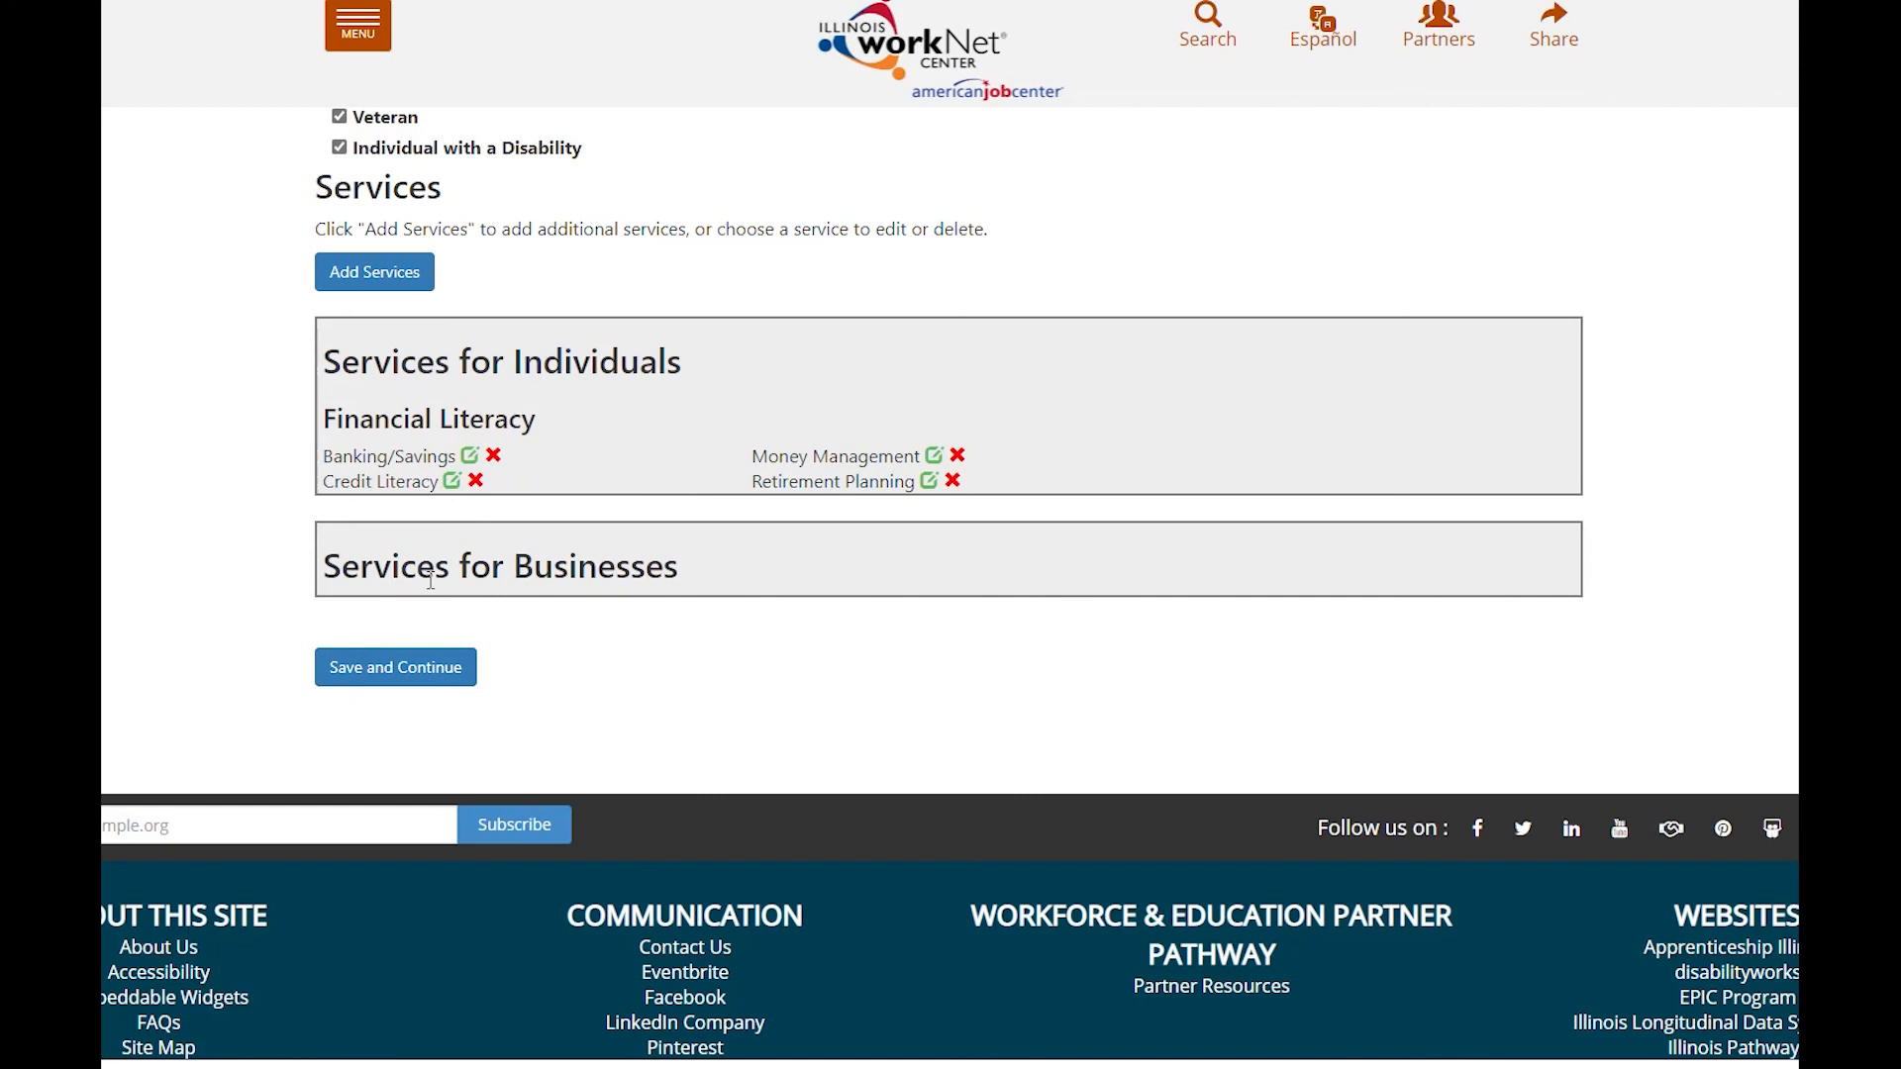
click(424, 668)
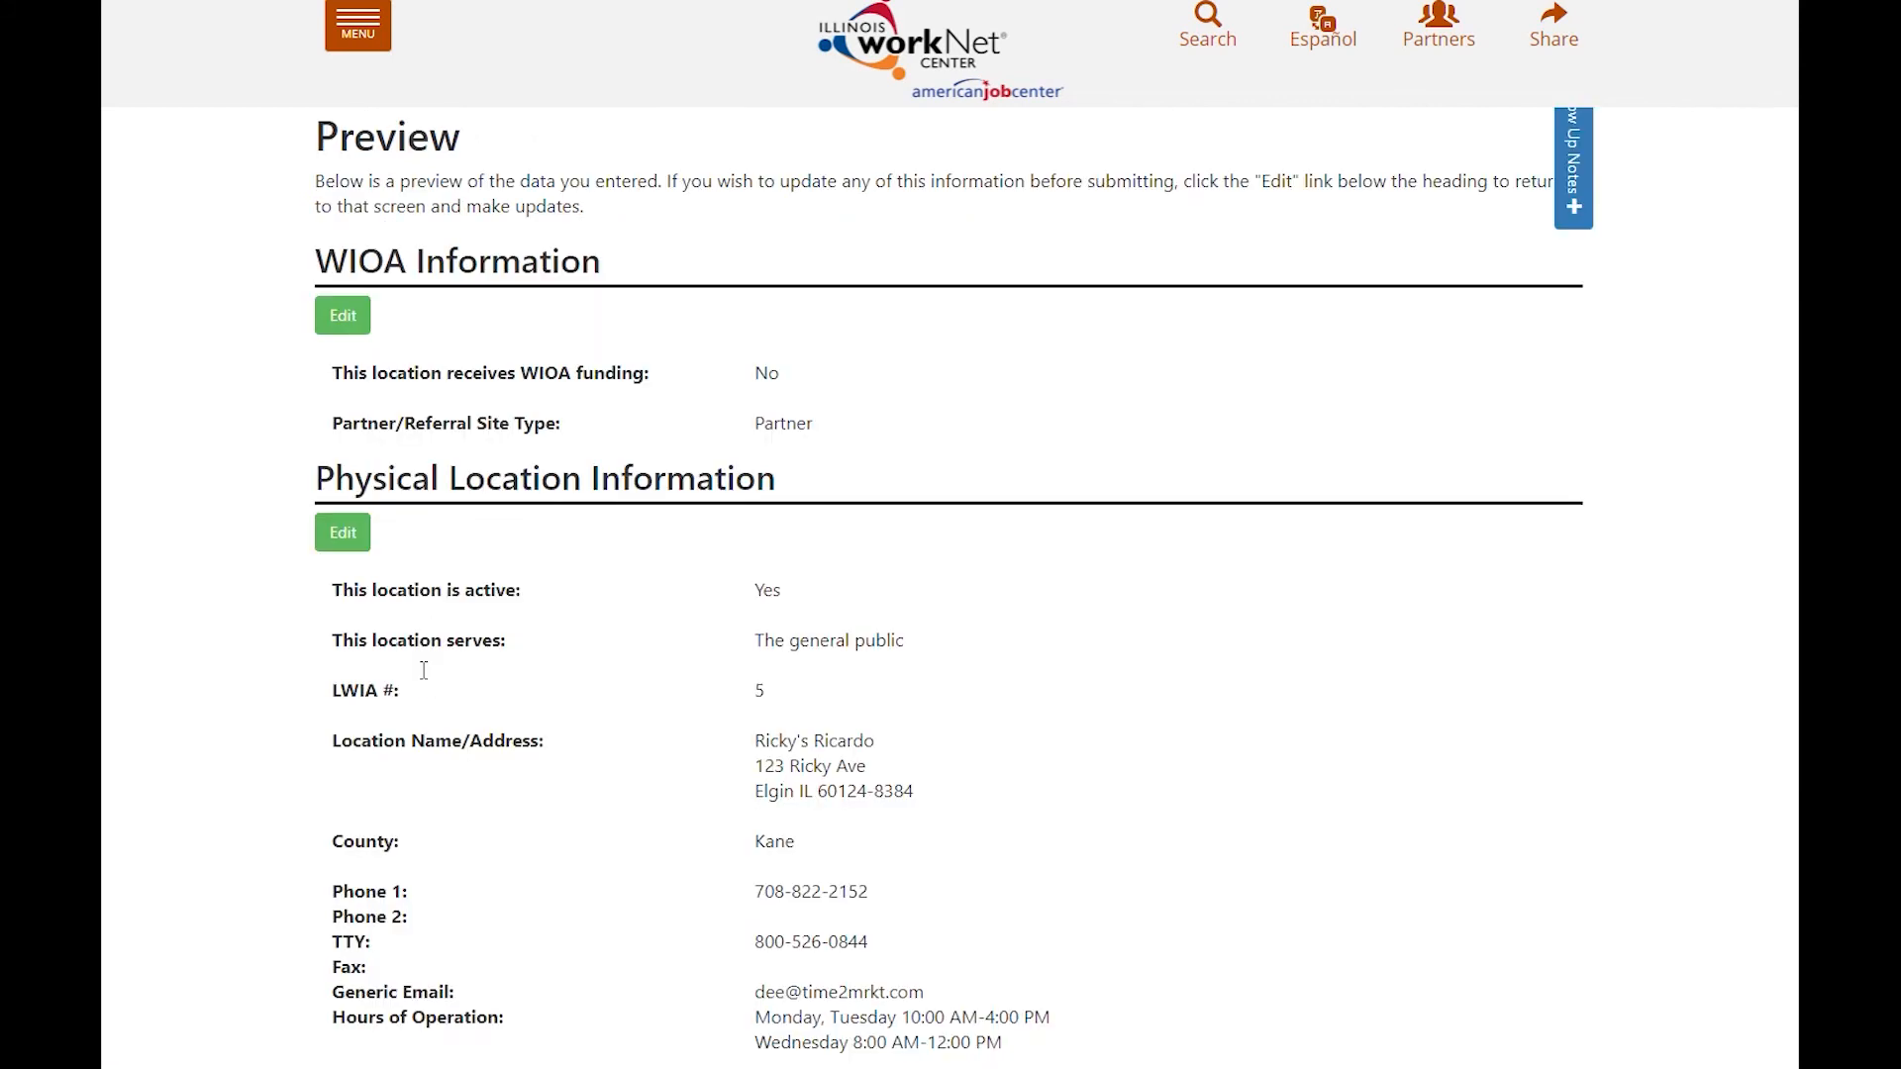
Step: Review the entered location, contact, program, funding and audience details in the preview, and submit the new partner site
scroll(424, 675, down, 5)
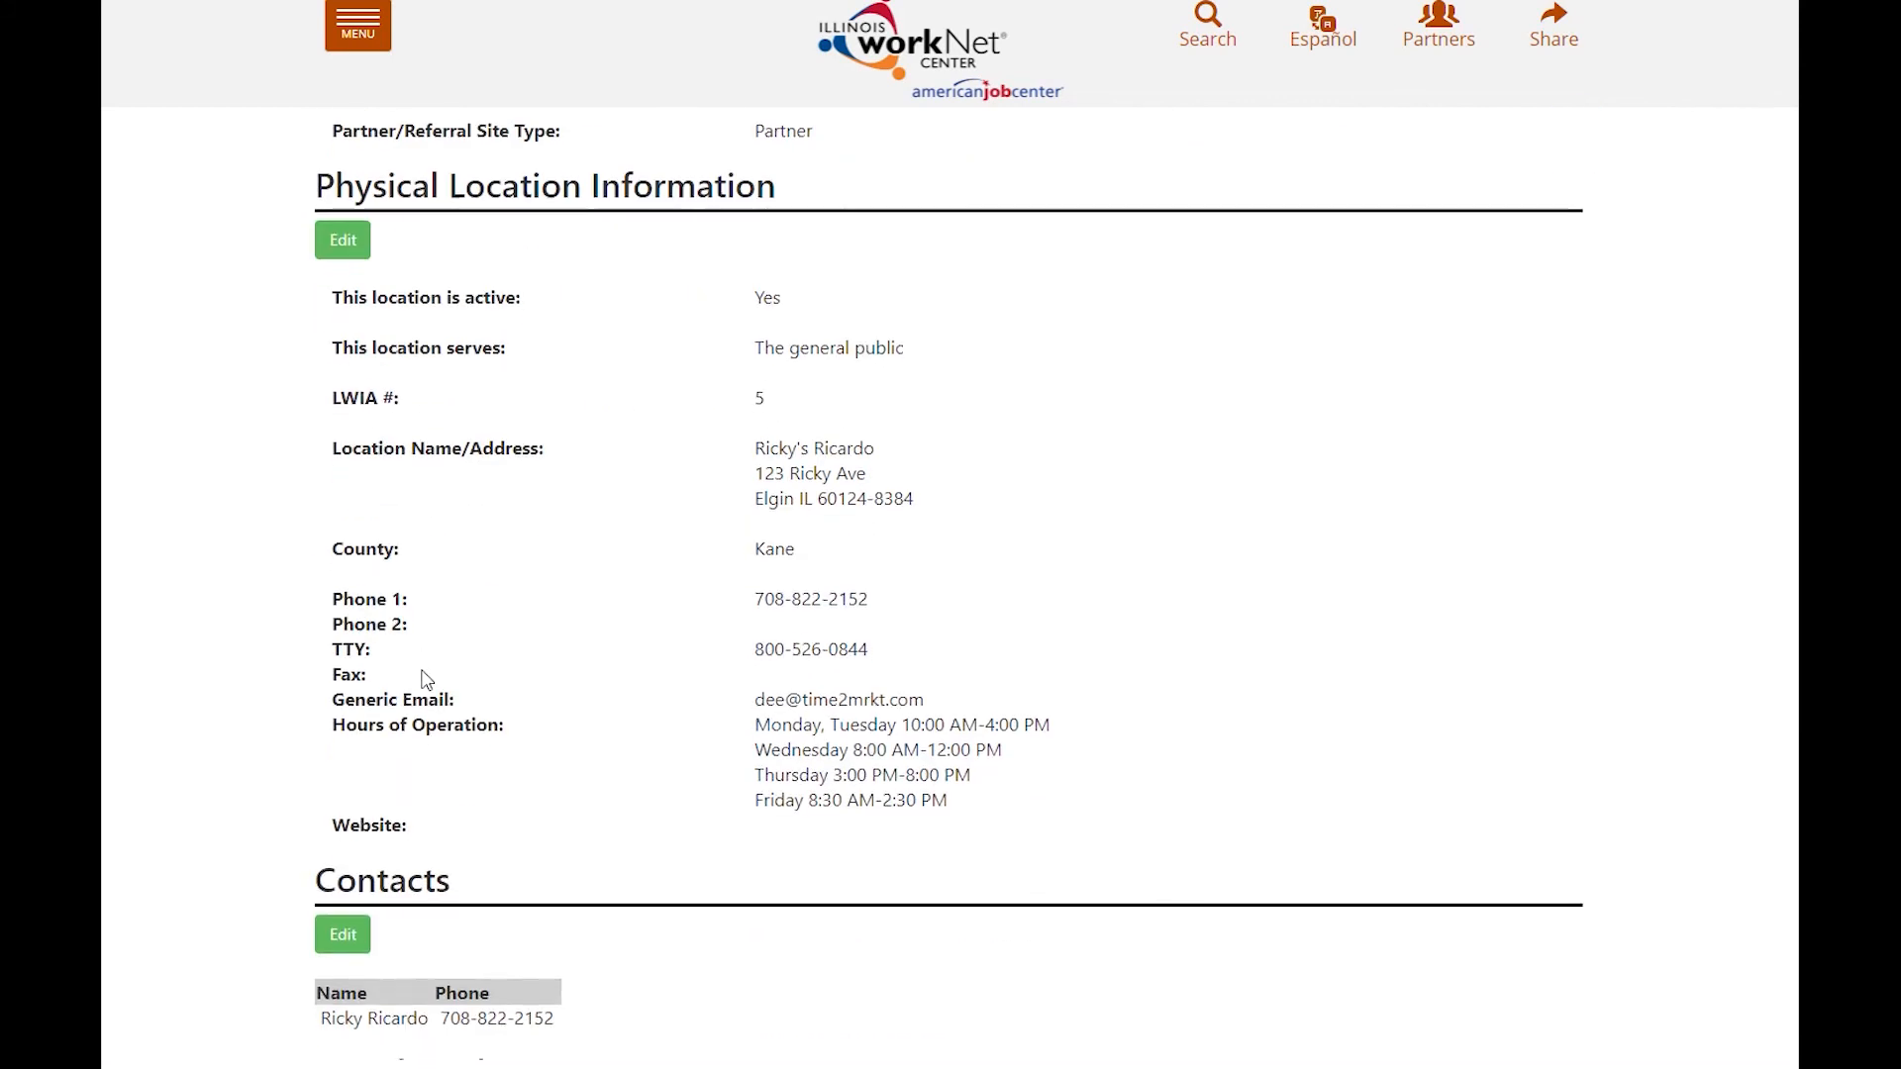
scroll(427, 680, down, 8)
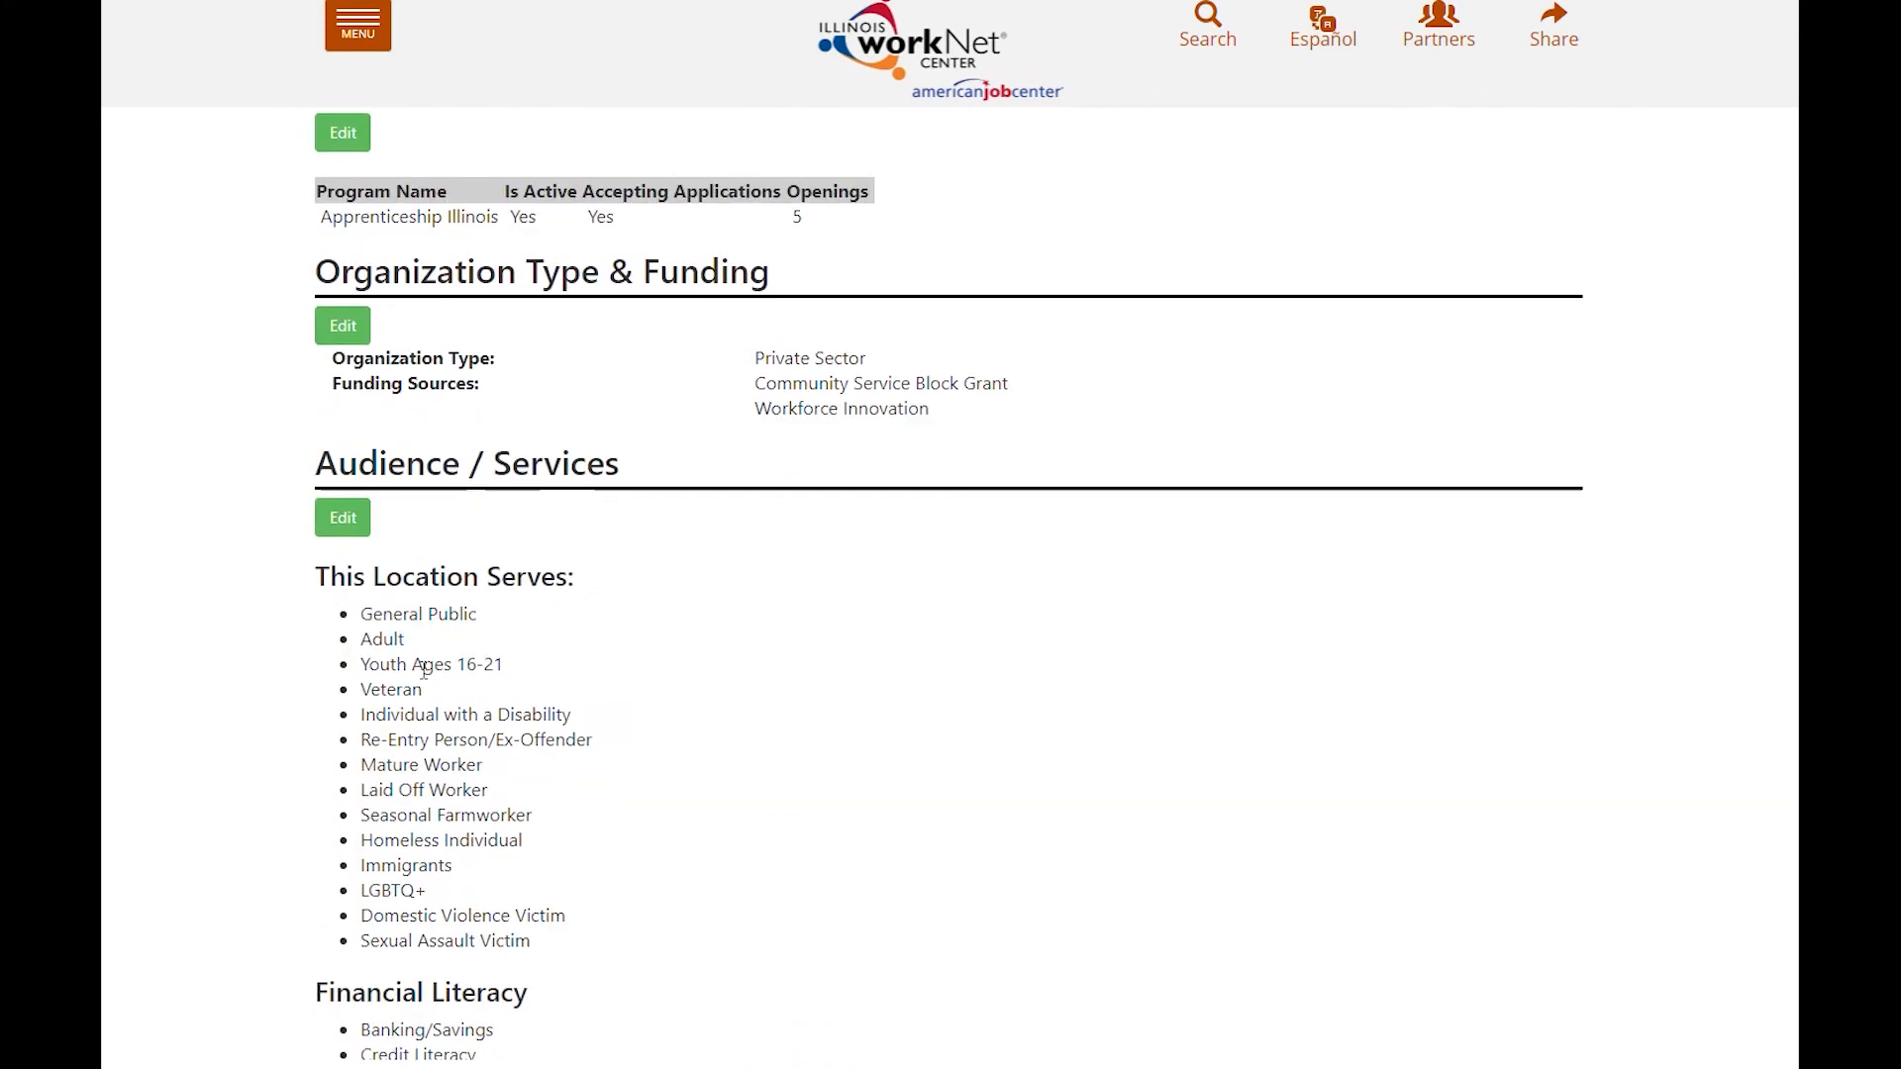
scroll(425, 670, down, 4)
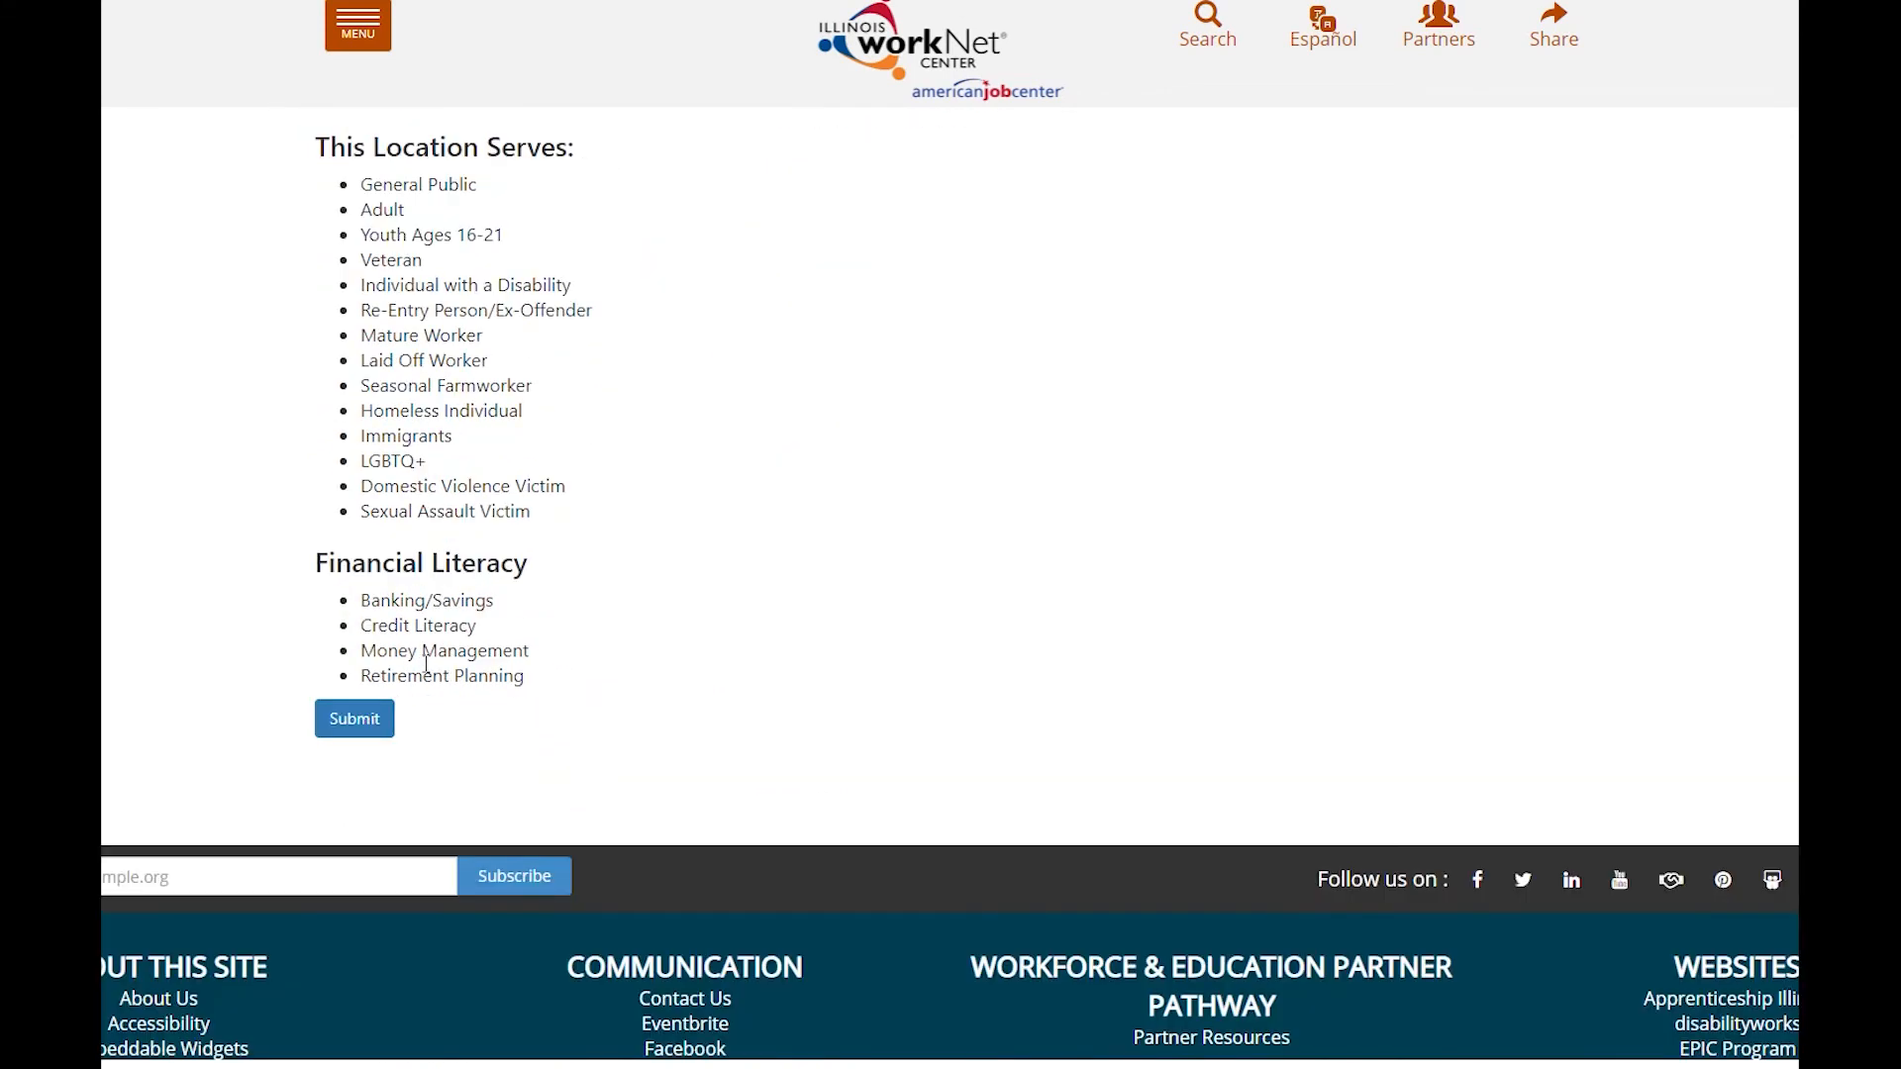
click(355, 720)
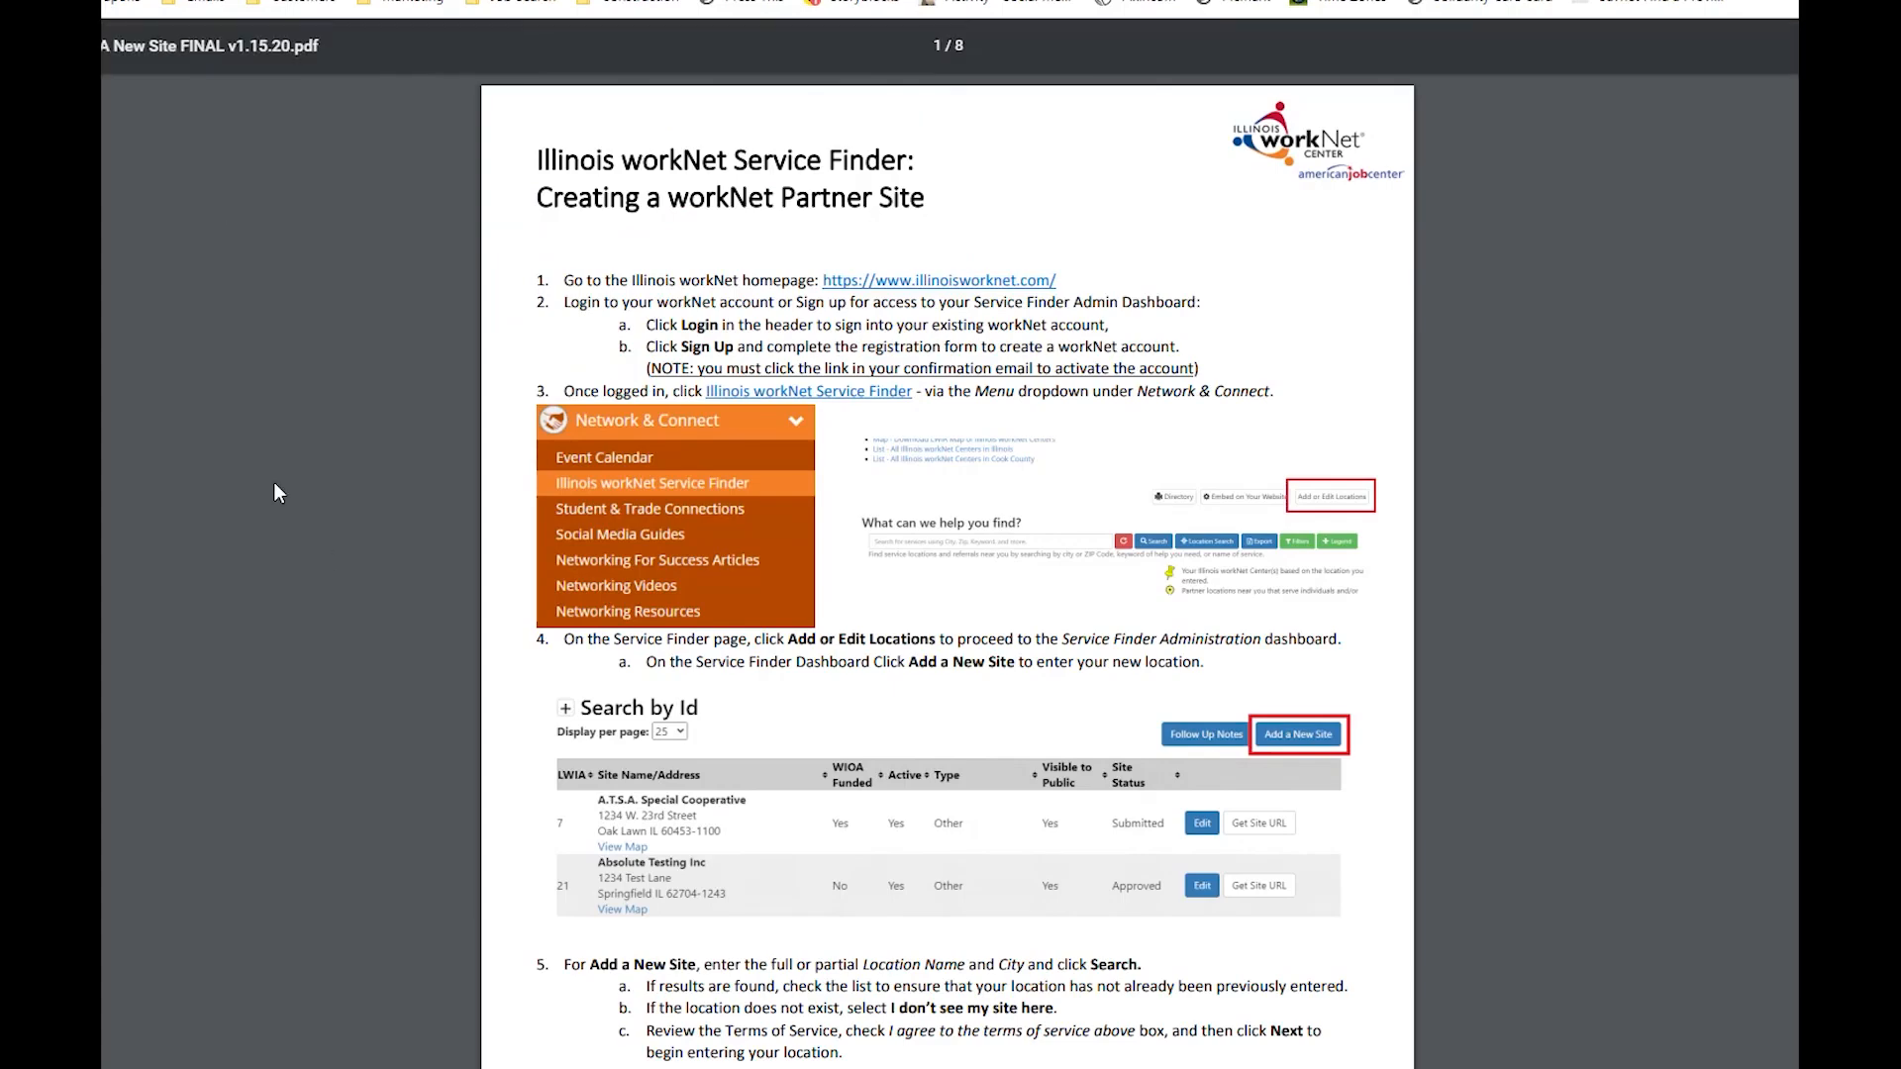
Step: Look through the PDF guide on creating a workNet partner site, from adding a new site to the location information fields
scroll(325, 557, down, 7)
scroll(324, 557, down, 12)
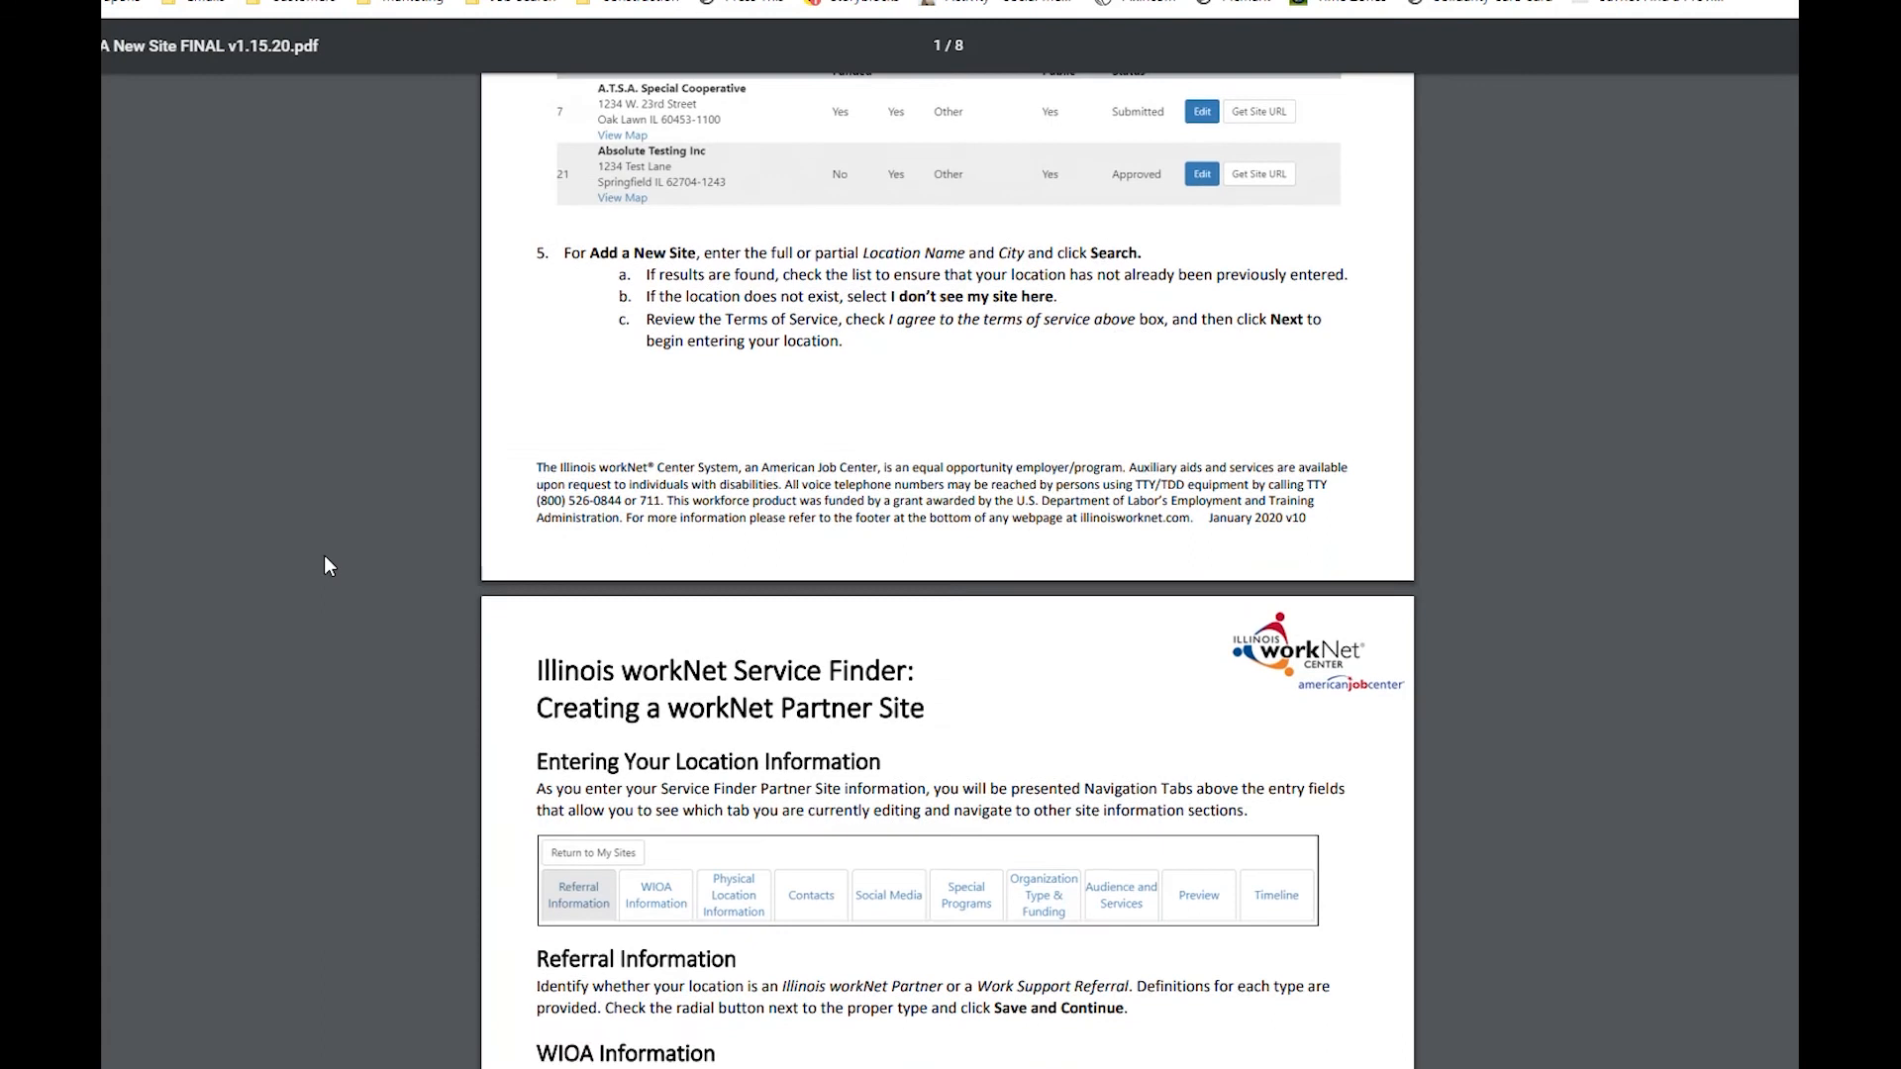
scroll(324, 554, down, 15)
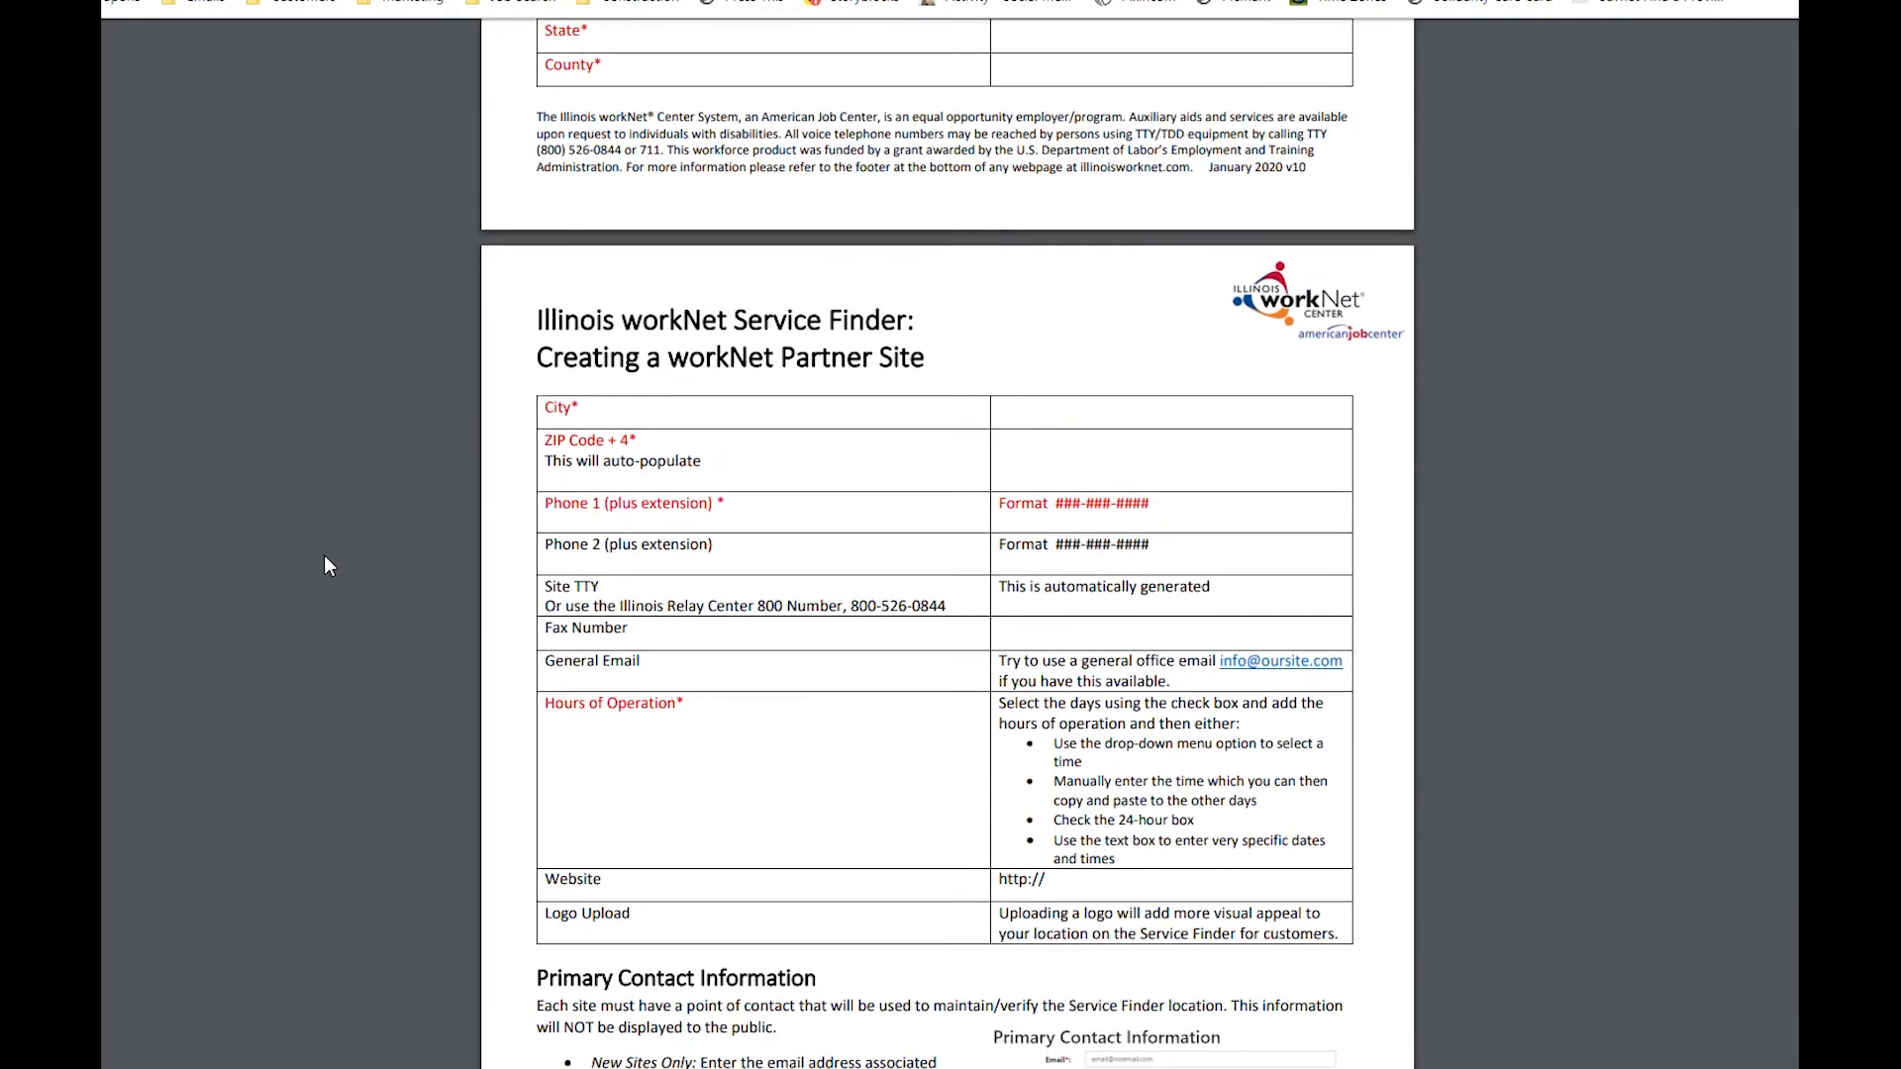